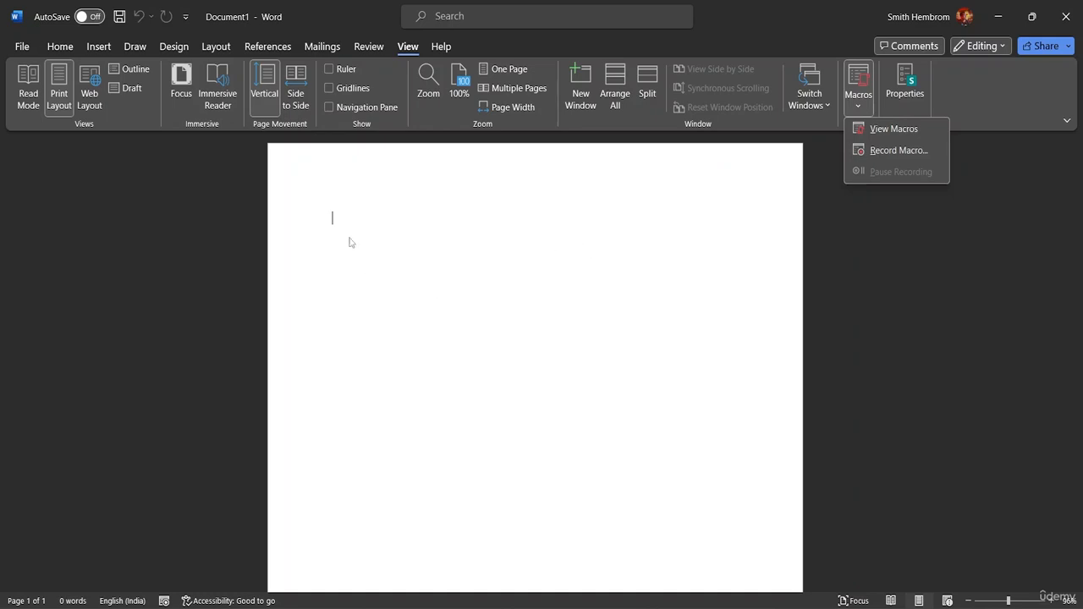
# Step: Try to record a new macro named "Class Project Format" with a keyboard assignment
pyautogui.click(829, 203)
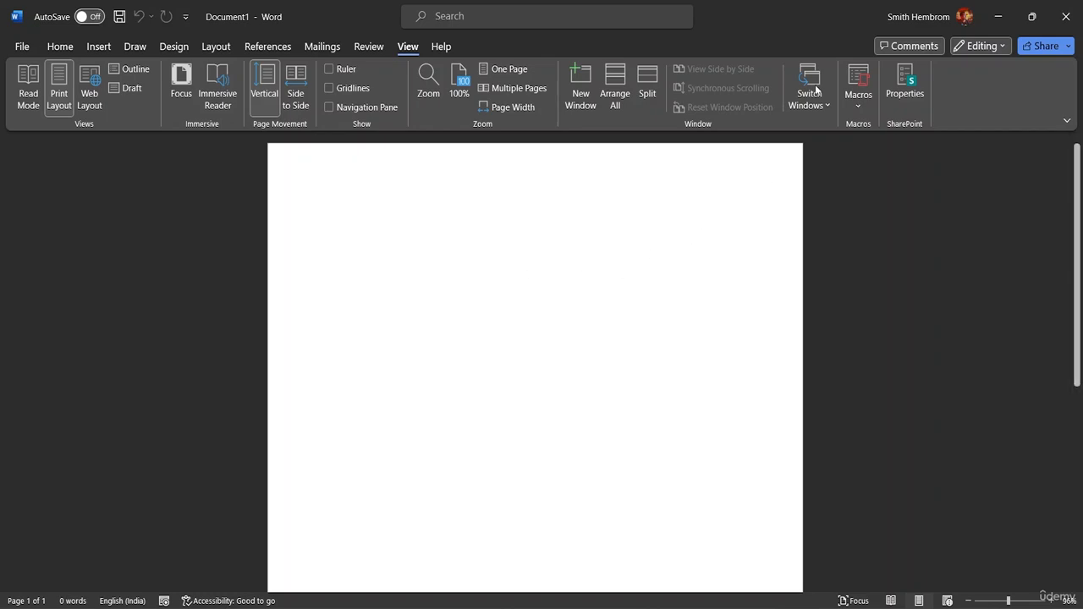
pyautogui.click(859, 102)
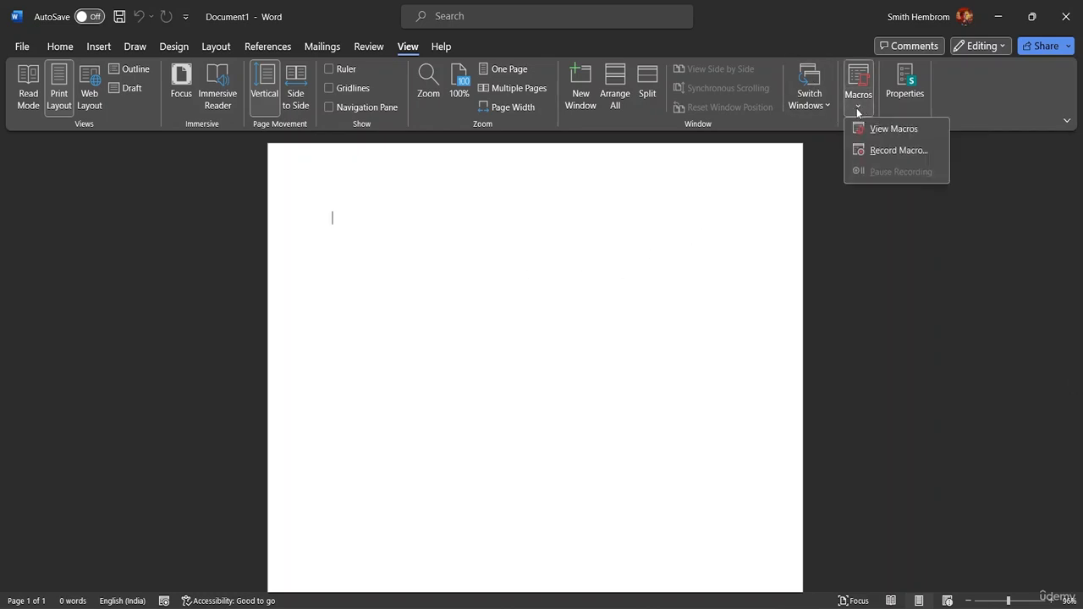
pyautogui.click(865, 149)
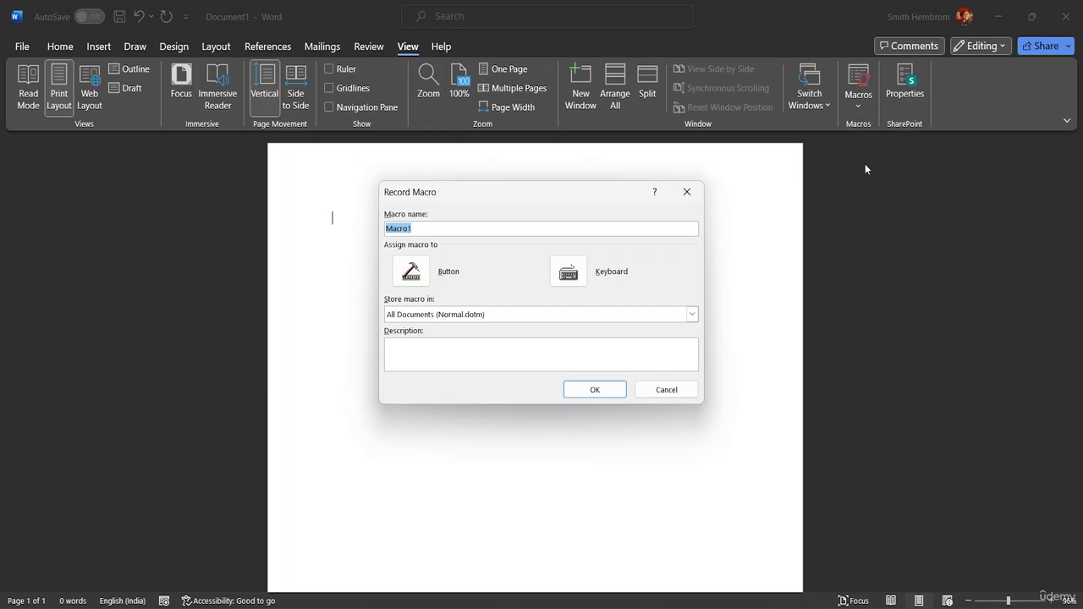
pyautogui.click(417, 231)
pyautogui.press('BackSpace')
pyautogui.press('BackSpace')
pyautogui.press('BackSpace')
pyautogui.press('BackSpace')
pyautogui.press('BackSpace')
pyautogui.press('BackSpace')
pyautogui.write('CC')
pyautogui.press('BackSpace')
pyautogui.write('ls')
pyautogui.press('BackSpace')
pyautogui.write('ass Project Format')
pyautogui.click(568, 277)
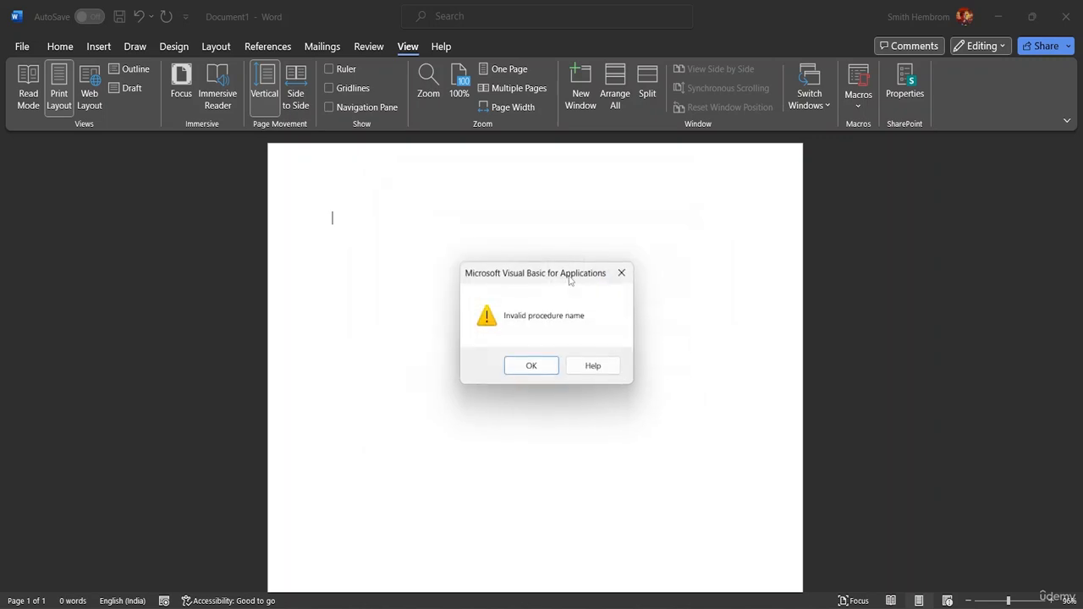
pyautogui.click(536, 367)
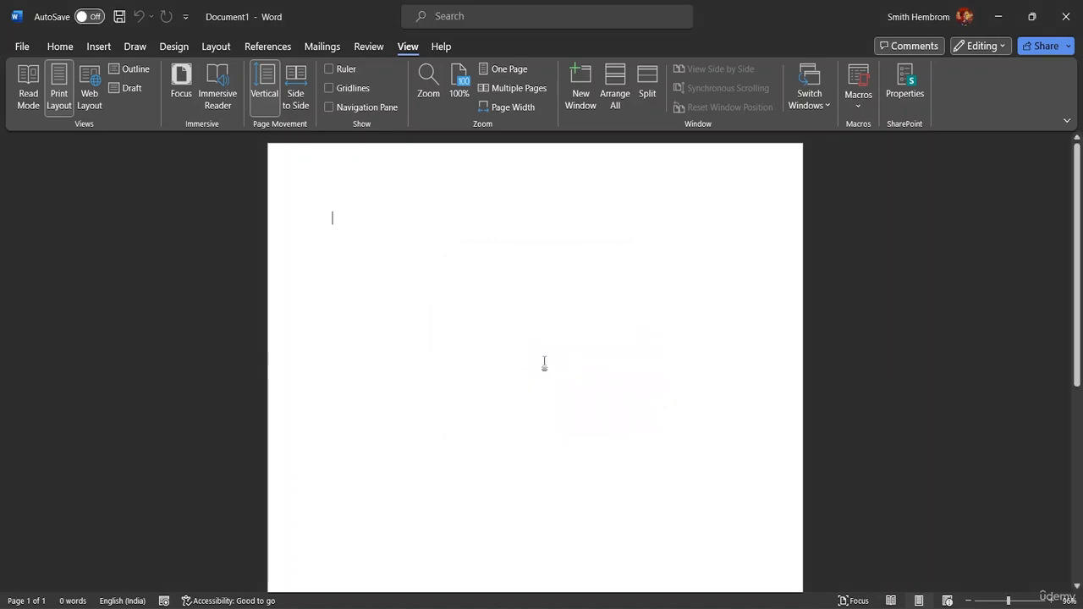
# Step: Start recording a macro under the default name Macro1, assigning it the shortcut Ctrl+Shift+C saved in Normal
pyautogui.click(854, 107)
pyautogui.click(882, 149)
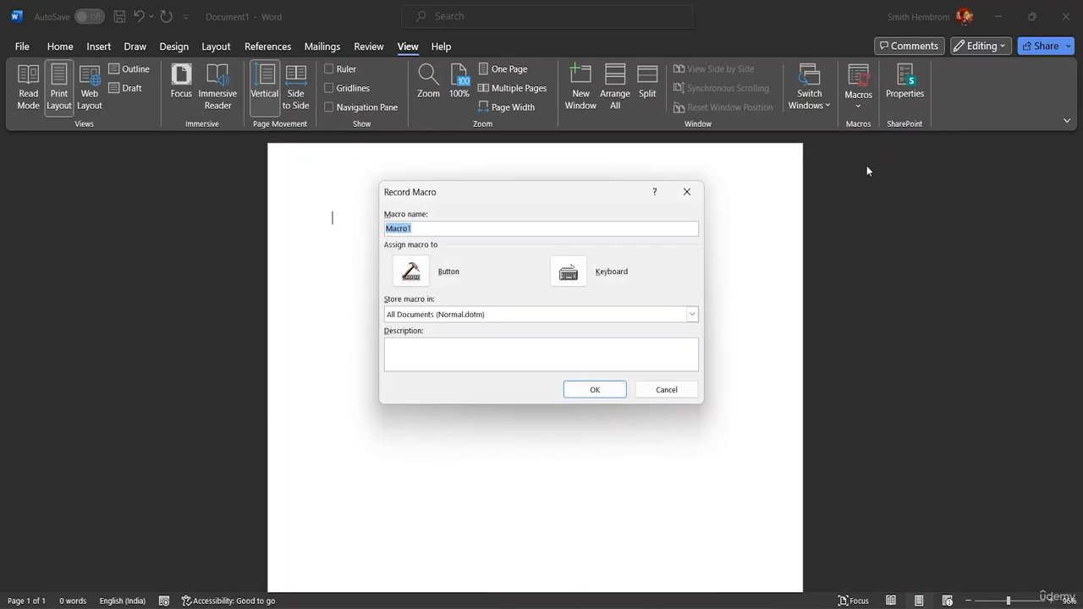
pyautogui.click(425, 231)
pyautogui.click(577, 274)
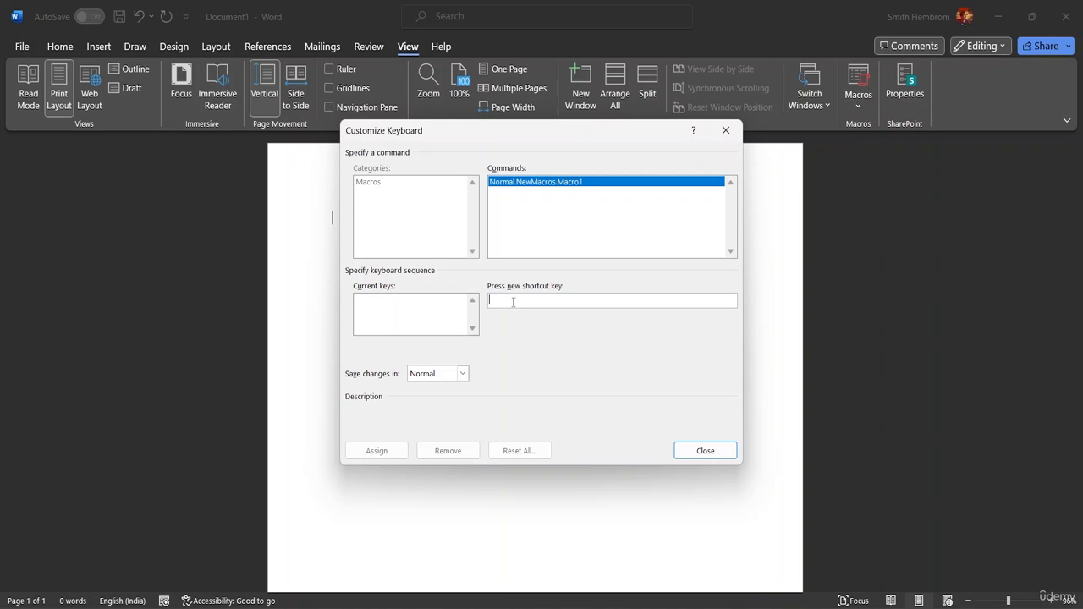
pyautogui.hotkey('ctrl', 'shift', 'c')
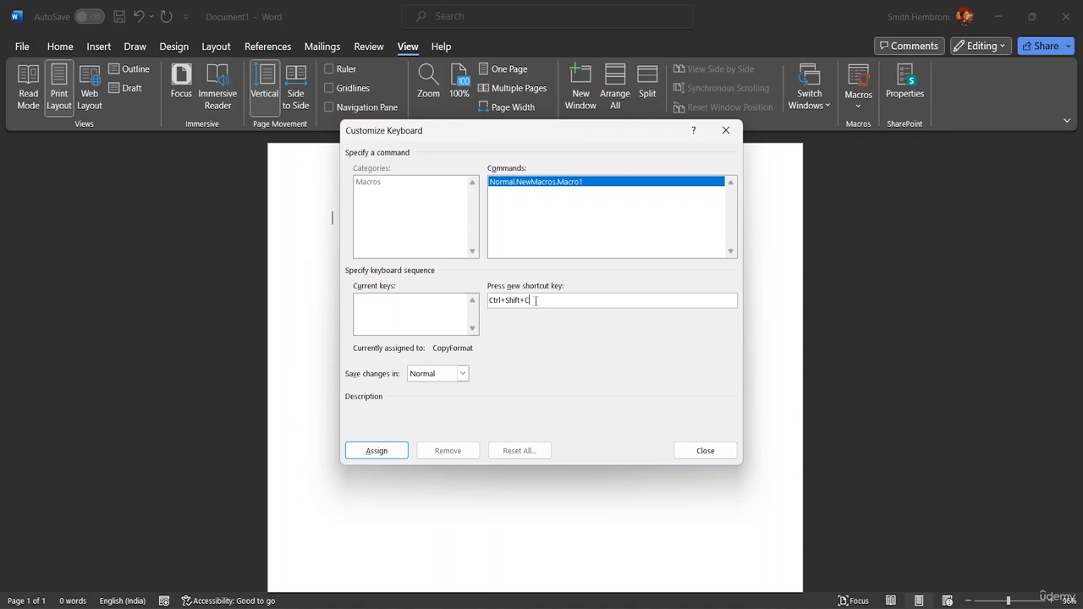
pyautogui.click(376, 450)
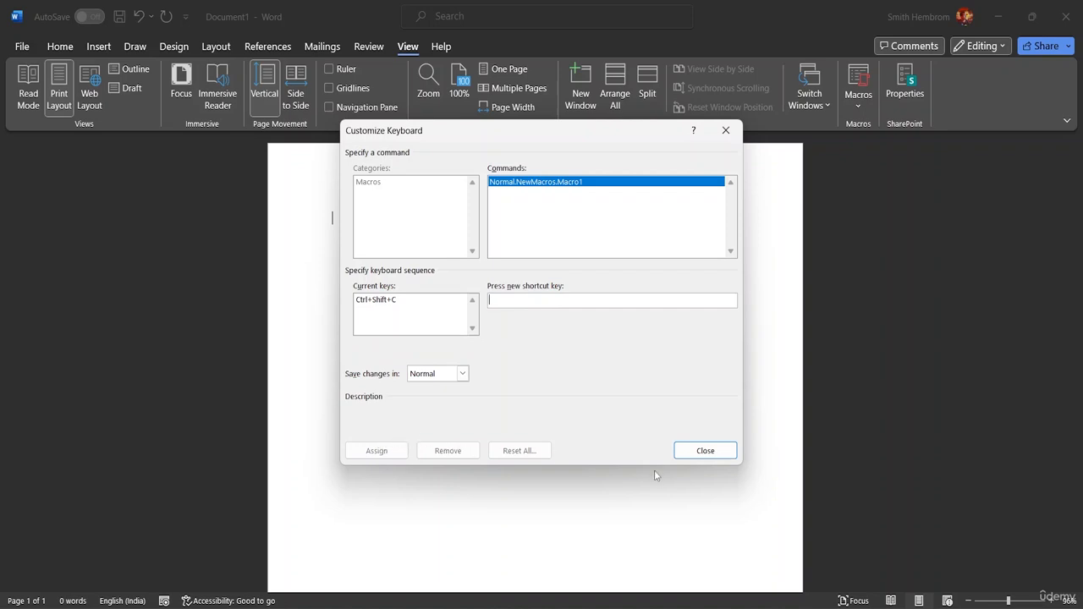
pyautogui.click(701, 454)
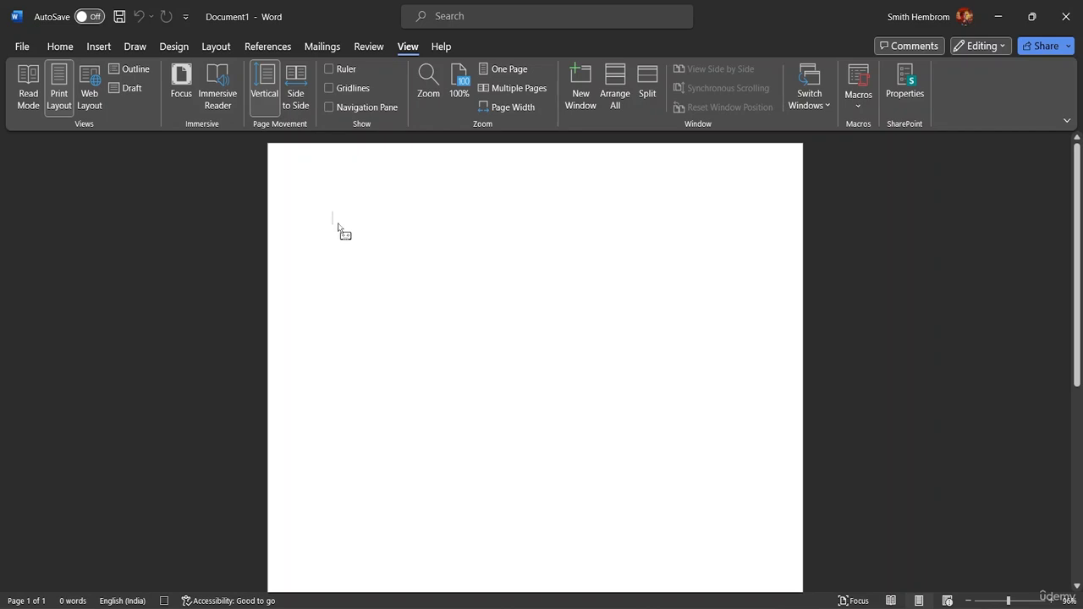
# Step: Enter the heading "Description:" at the start of the page and leave blank lines below it
pyautogui.write('Desc')
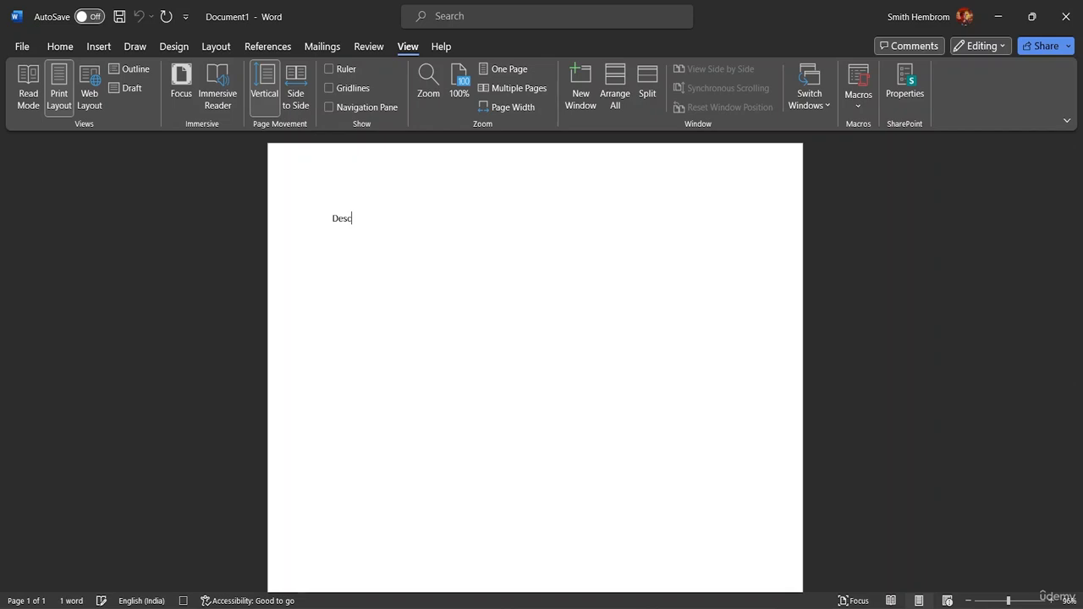
pyautogui.write('ription:')
pyautogui.press('Return')
# Step: Add the lines "Step-1" and "Step-2" below the description heading
pyautogui.write('Skt')
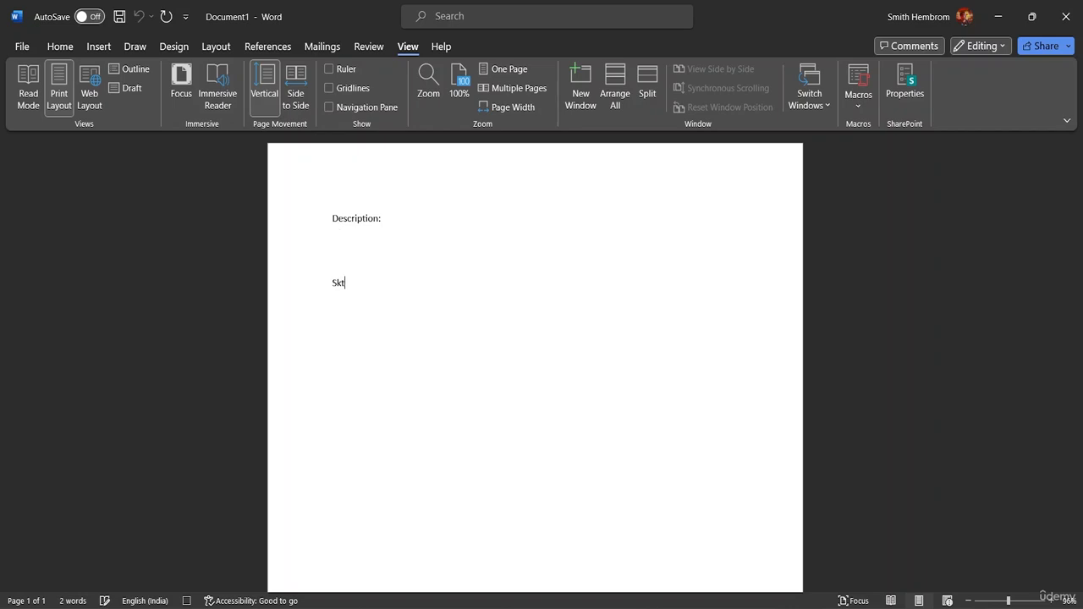
pyautogui.press('BackSpace')
pyautogui.press('BackSpace')
pyautogui.write('tep-1')
pyautogui.press('Return')
pyautogui.write('Step-2')
pyautogui.press('Return')
# Step: Continue the list with the lines "Step -3", "Step- 4" and "Step- 5"
pyautogui.write('Step -3 Step-5')
pyautogui.press('BackSpace')
pyautogui.press('BackSpace')
pyautogui.write('-4')
pyautogui.press('BackSpace')
pyautogui.write('4')
pyautogui.press('Return')
pyautogui.write('Step- 5')
pyautogui.press('Return')
pyautogui.press('Return')
# Step: Add the heading "Outcome:" below the step list, separated from it by a blank line
pyautogui.write('Outxc')
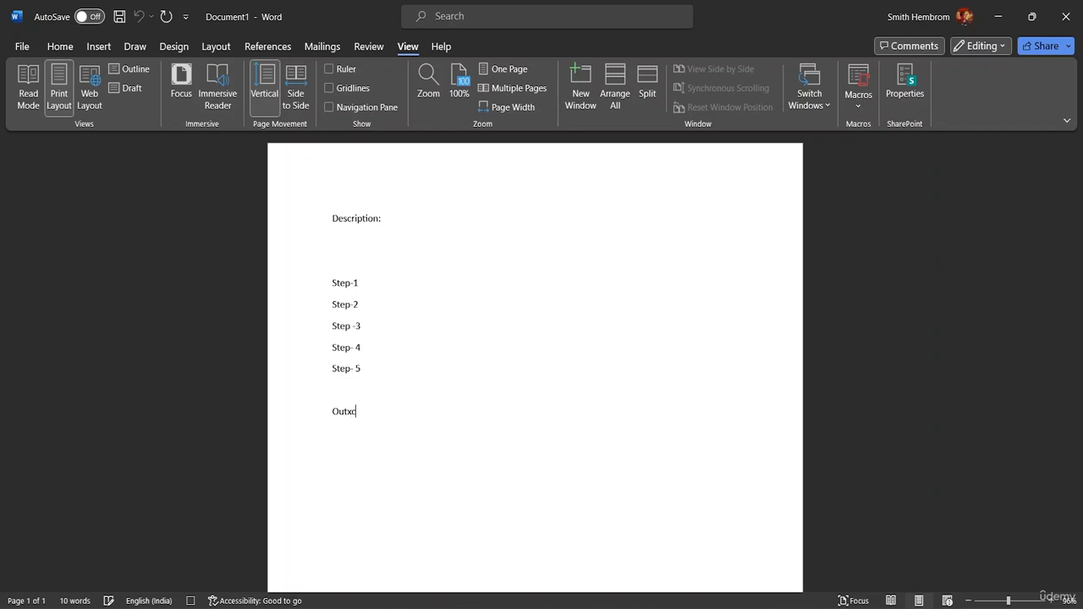
pyautogui.press('BackSpace')
pyautogui.write('ci,e')
pyautogui.press('BackSpace')
pyautogui.press('BackSpace')
pyautogui.press('BackSpace')
pyautogui.press('BackSpace')
pyautogui.write('come')
pyautogui.write(':')
pyautogui.press('Return')
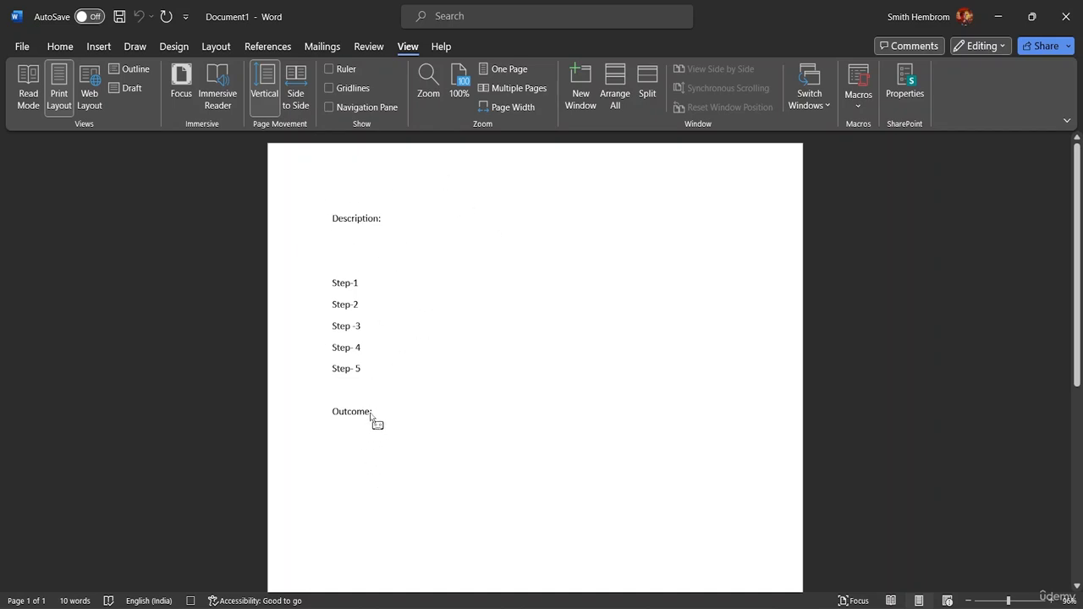
# Step: Set the font size of all the text to 18 and remove one blank line above Step-1
pyautogui.moveTo(371, 412); pyautogui.dragTo(341, 234)
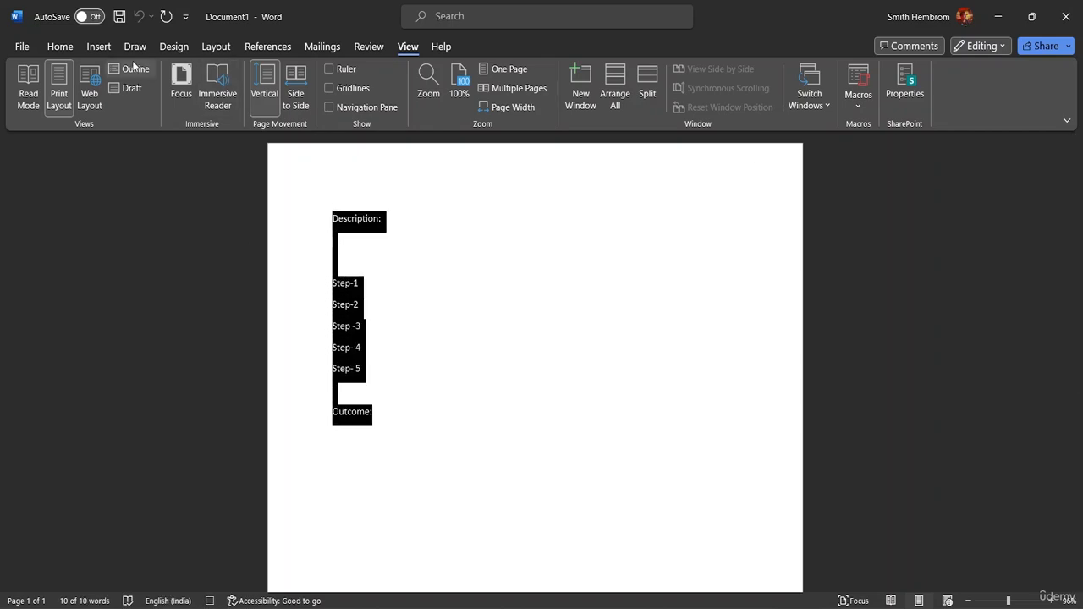
pyautogui.click(71, 47)
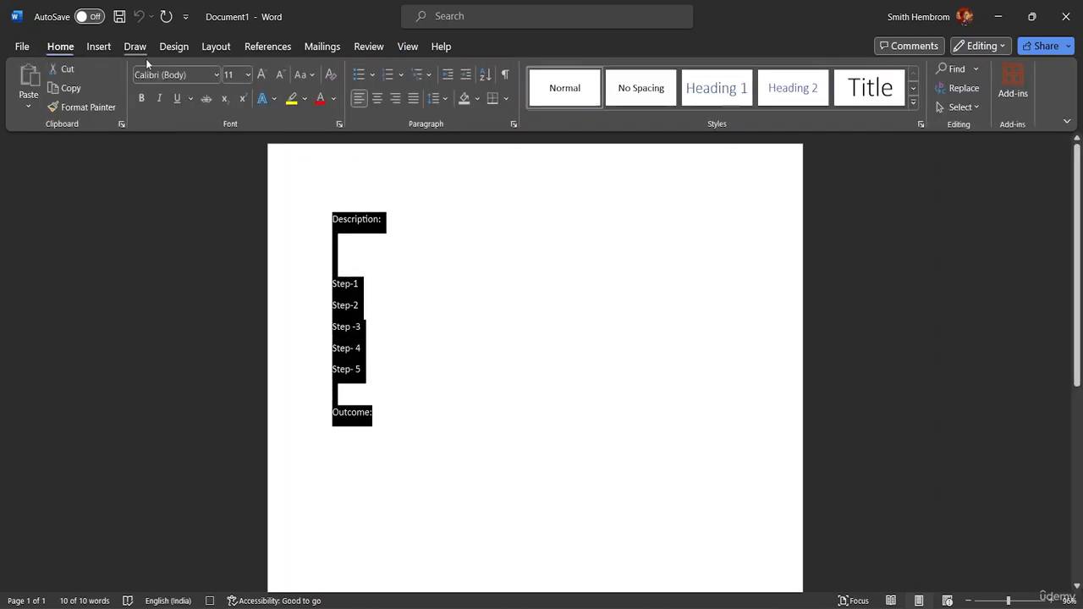
pyautogui.click(248, 75)
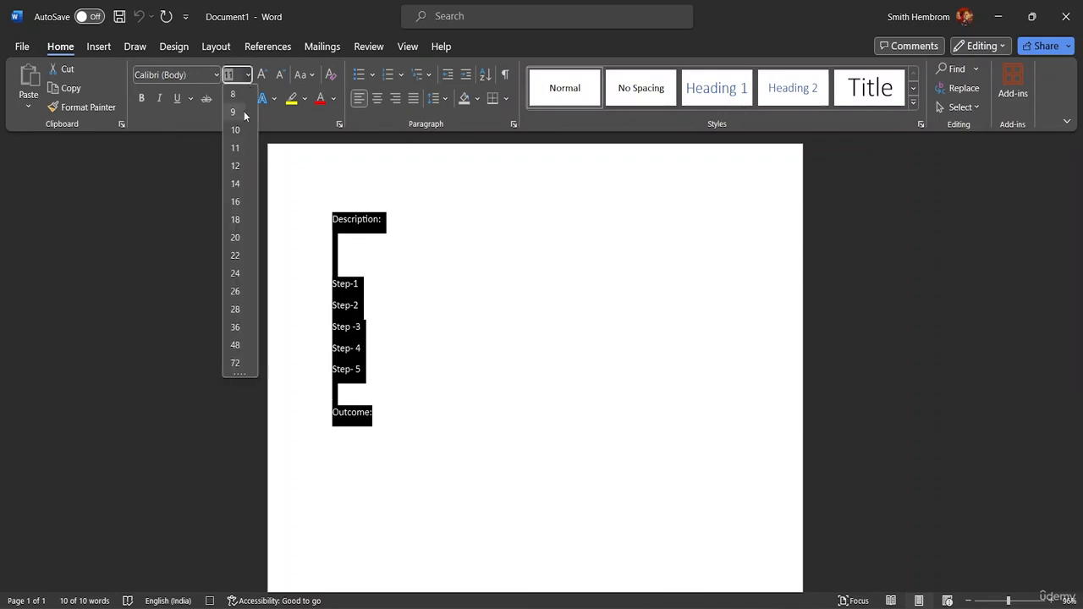
pyautogui.click(237, 220)
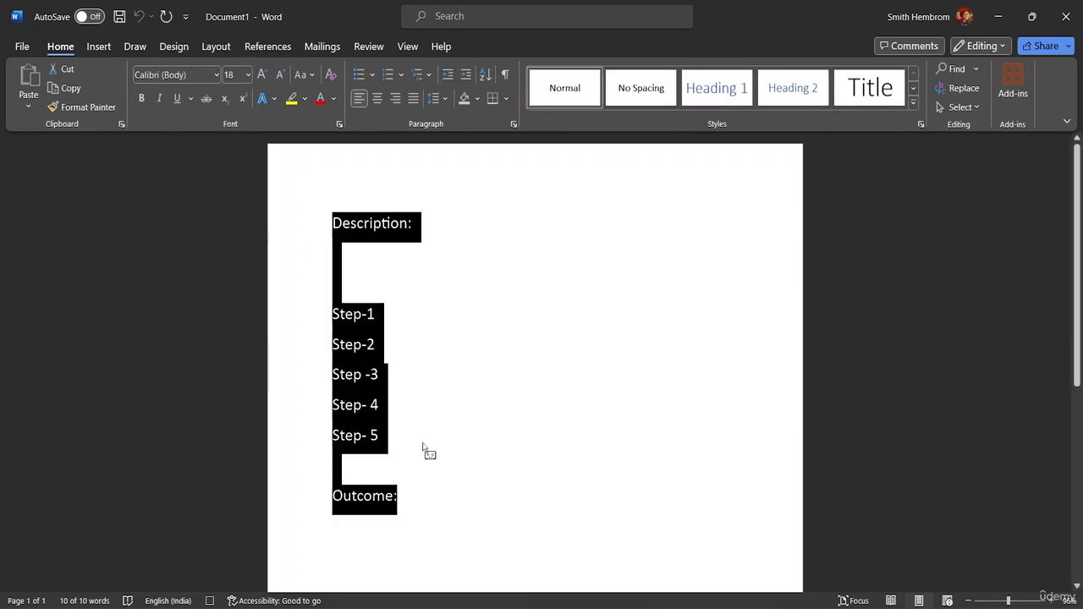
pyautogui.click(405, 501)
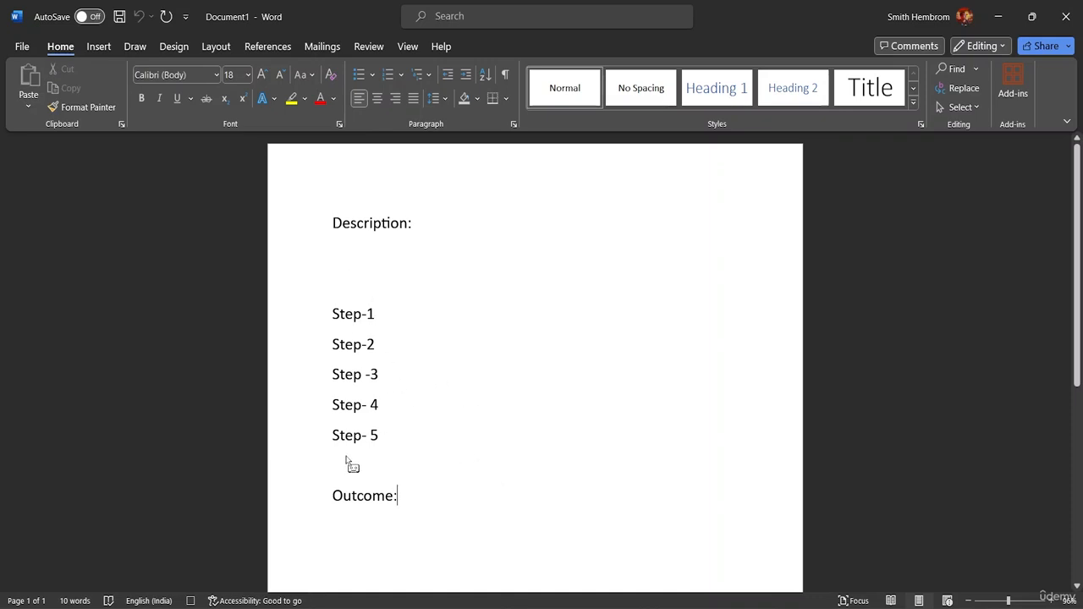
pyautogui.click(342, 300)
pyautogui.press('BackSpace')
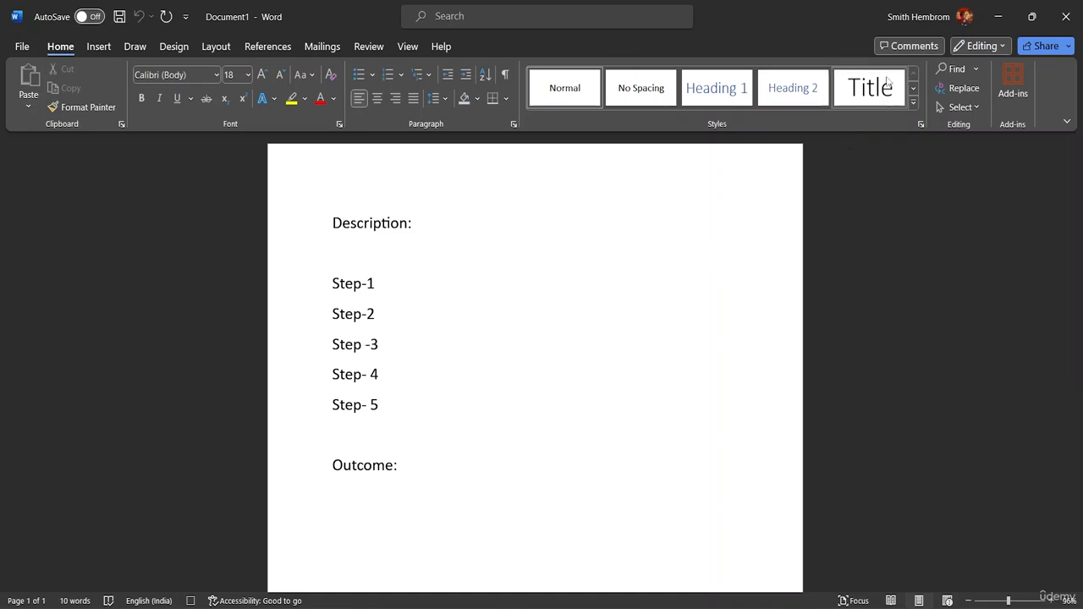
# Step: Stop recording the macro
pyautogui.click(409, 46)
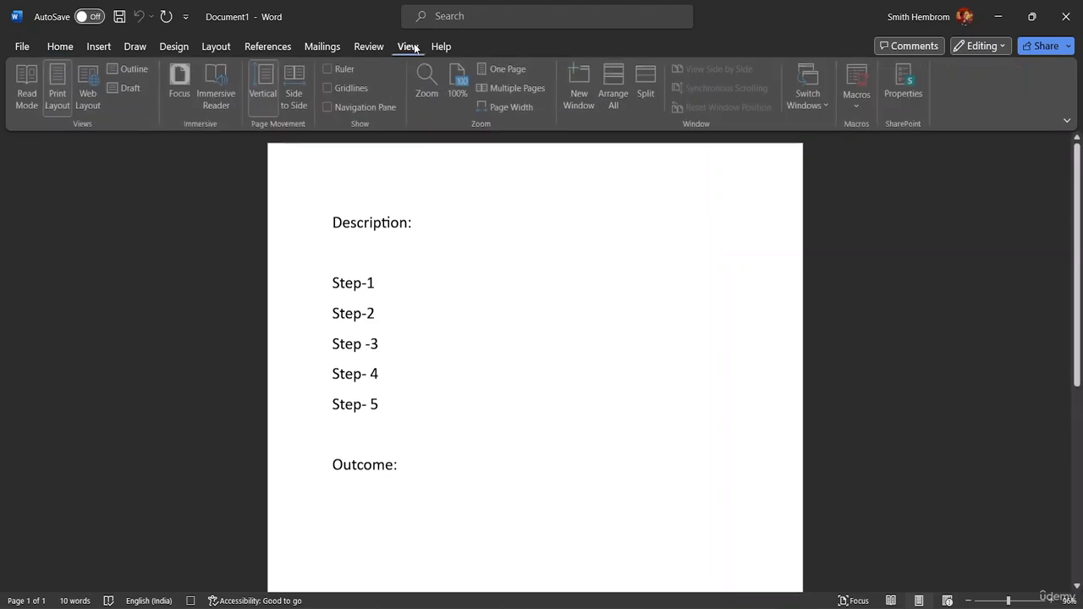
pyautogui.click(862, 105)
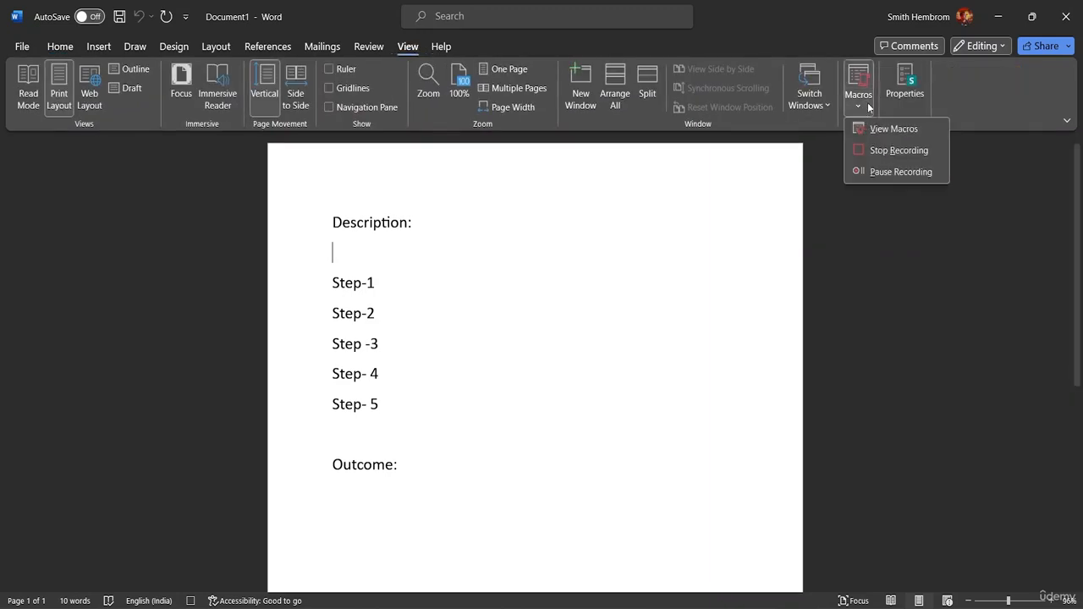
pyautogui.click(892, 150)
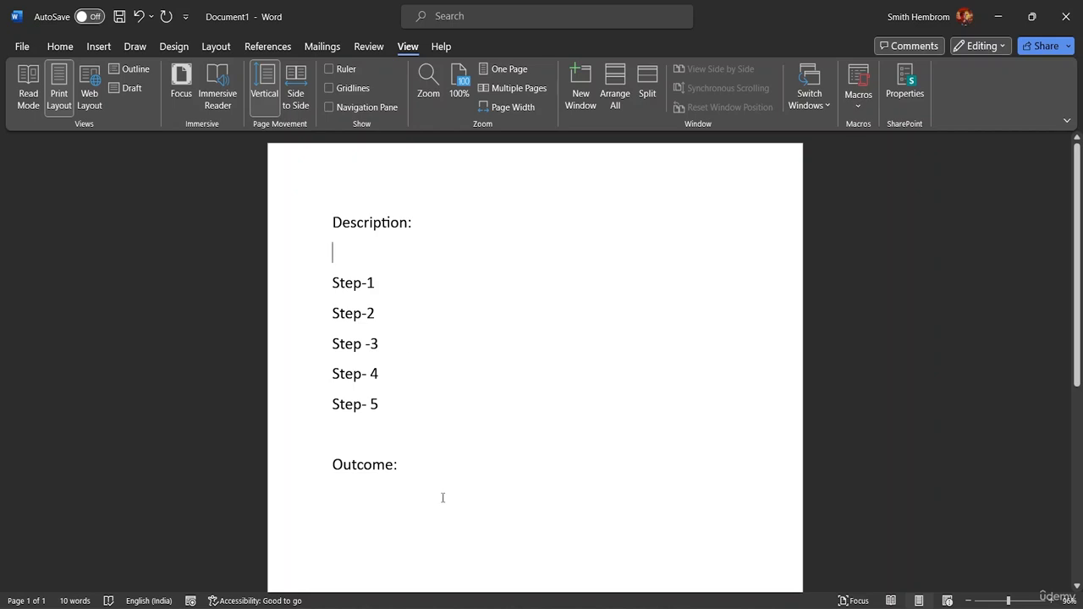
# Step: Delete all the template text, from the description heading through the outcome line, to empty the page
pyautogui.click(409, 468)
pyautogui.moveTo(402, 464); pyautogui.dragTo(343, 222)
pyautogui.moveTo(415, 462); pyautogui.dragTo(360, 219)
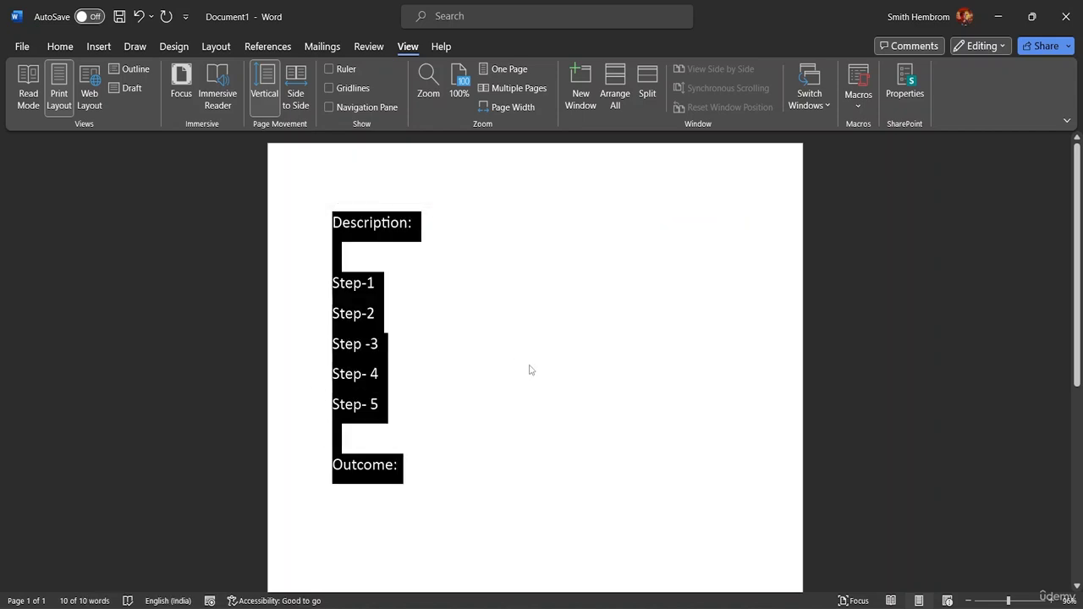
pyautogui.hotkey('ctrl', 'z')
pyautogui.moveTo(403, 496); pyautogui.dragTo(320, 212)
pyautogui.hotkey('ctrl', 'c')
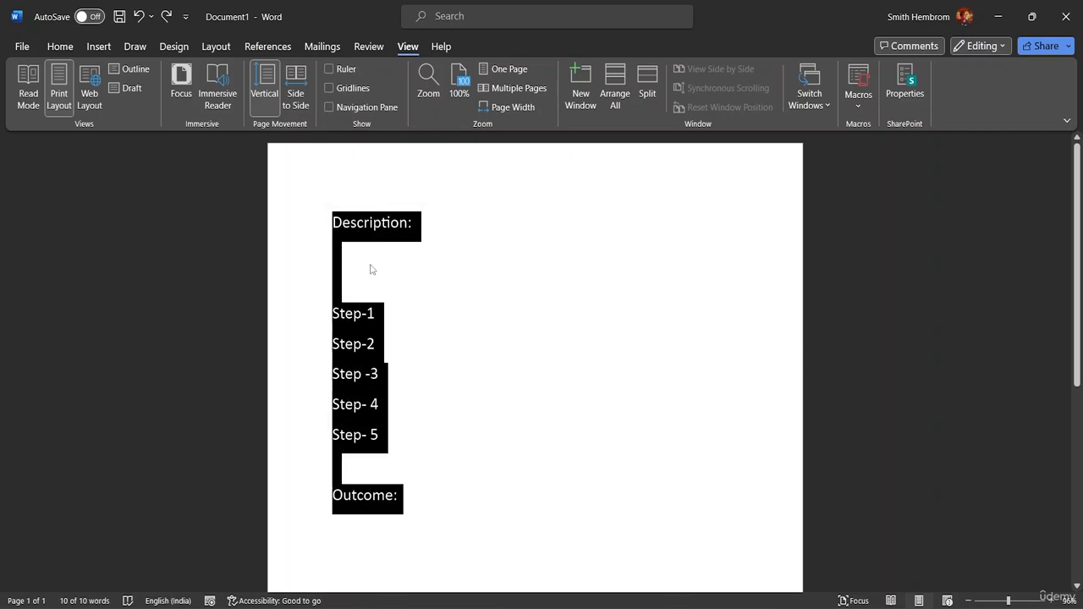
pyautogui.press('Delete')
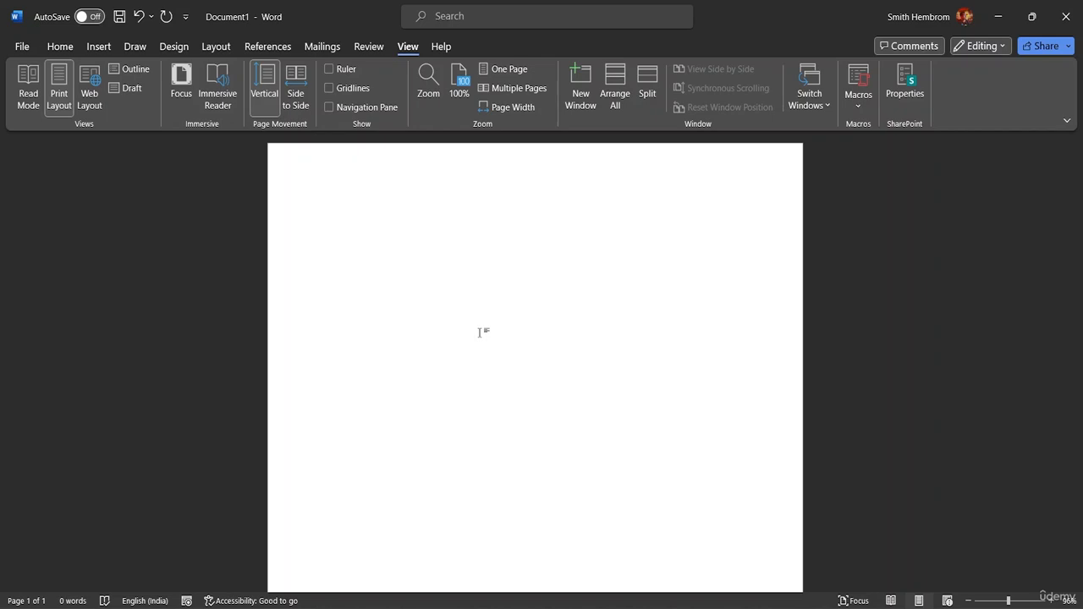
# Step: Test the macro by running it with its assigned shortcut on the empty page and twice more below the inserted text
pyautogui.hotkey('ctrl', 'm')
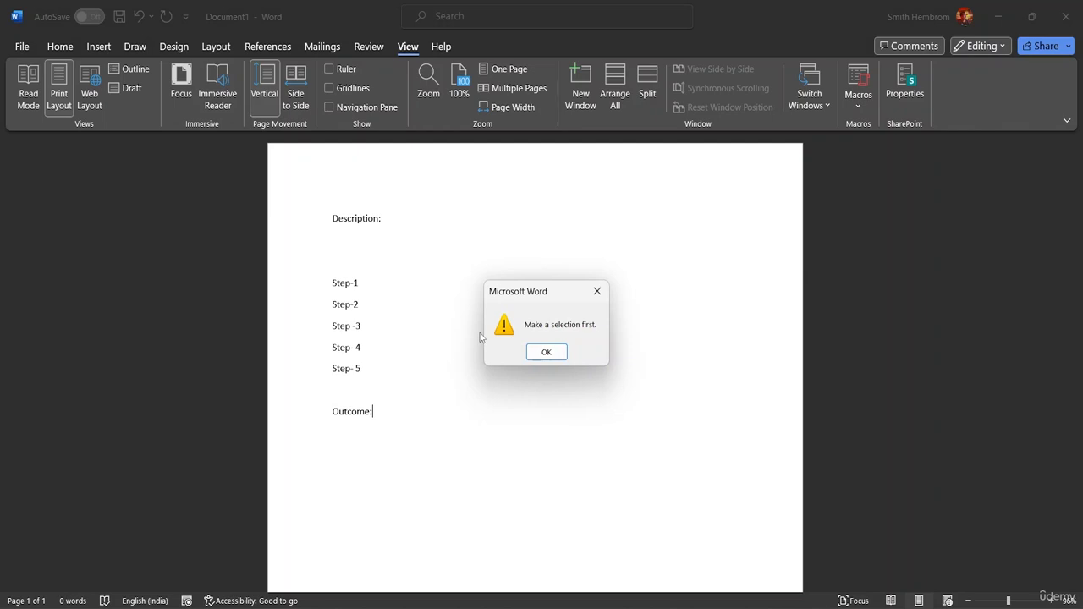
pyautogui.click(546, 352)
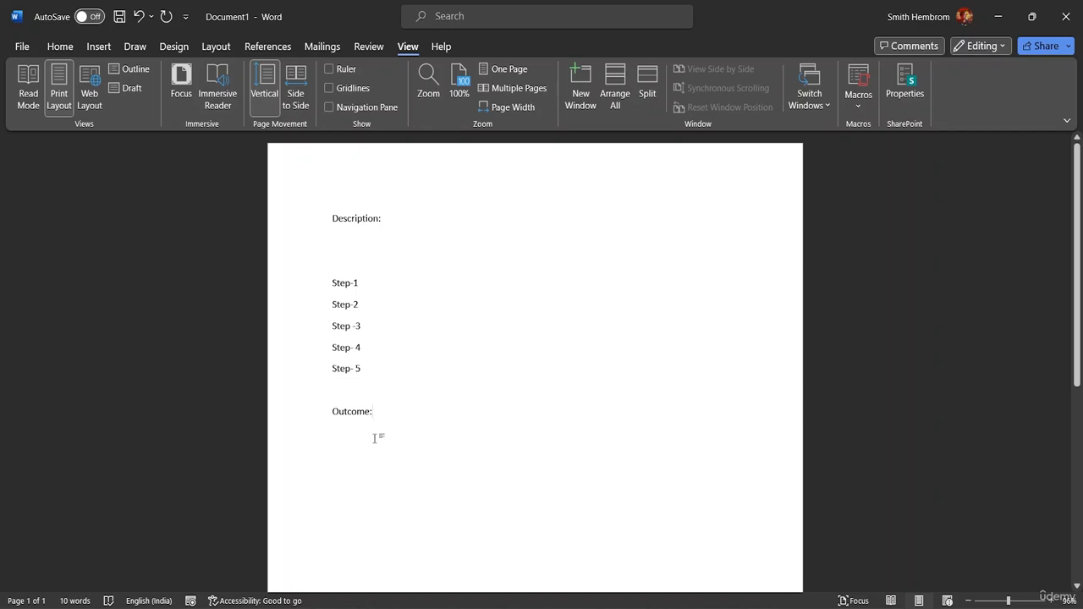
pyautogui.press('Return')
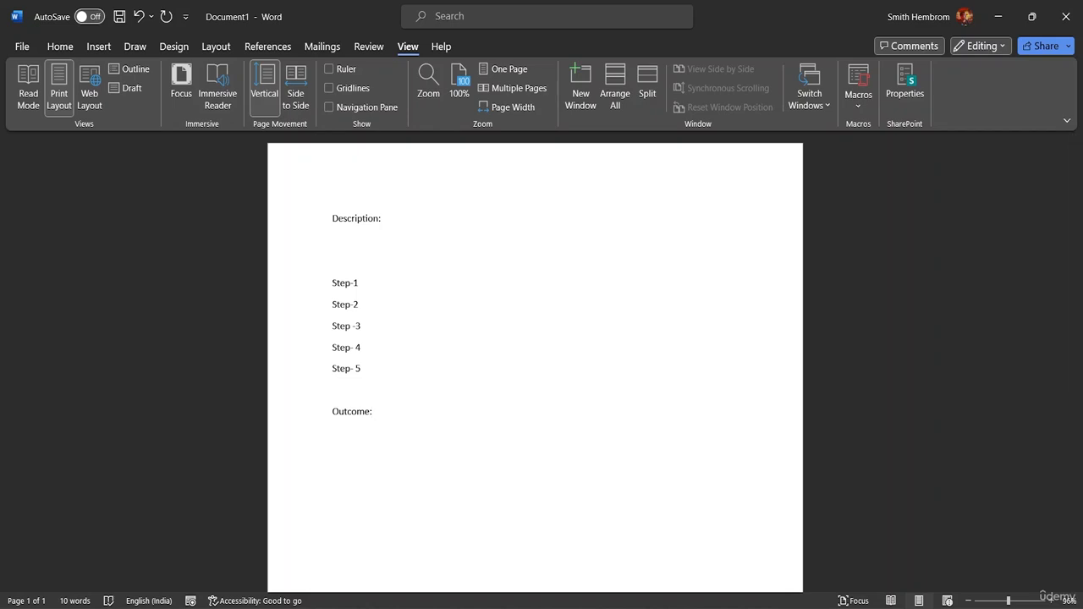
pyautogui.hotkey('ctrl', 'v')
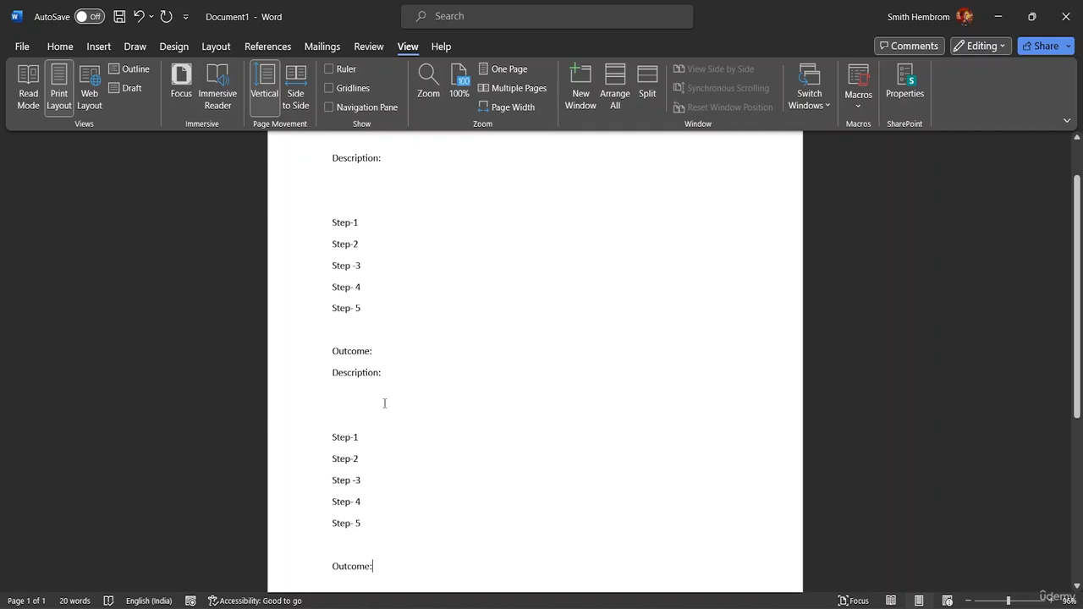
pyautogui.hotkey('ctrl', 'v')
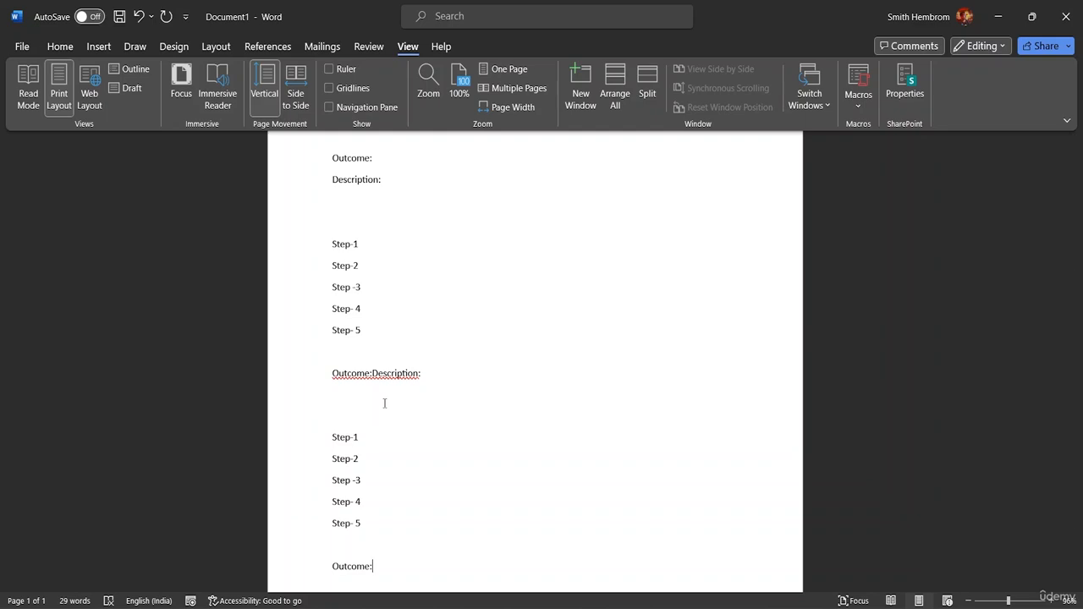
# Step: Undo all the text inserted by the macro until the page is blank
pyautogui.scroll(-1, 384, 403)
pyautogui.press('BackSpace')
pyautogui.press('BackSpace')
pyautogui.press('BackSpace')
pyautogui.press('BackSpace')
pyautogui.press('BackSpace')
pyautogui.press('BackSpace')
pyautogui.press('BackSpace')
pyautogui.press('BackSpace')
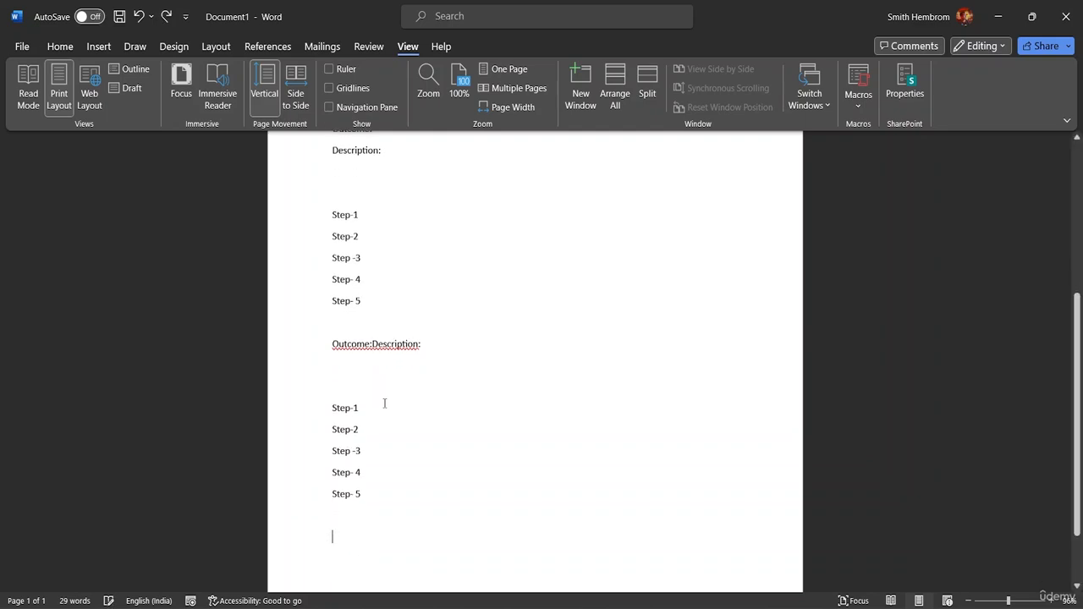
pyautogui.press('BackSpace')
pyautogui.press('BackSpace')
pyautogui.press('BackSpace')
pyautogui.press('BackSpace')
pyautogui.press('BackSpace')
pyautogui.press('BackSpace')
pyautogui.press('BackSpace')
pyautogui.press('BackSpace')
pyautogui.press('BackSpace')
pyautogui.press('BackSpace')
pyautogui.press('BackSpace')
pyautogui.press('BackSpace')
pyautogui.press('BackSpace')
pyautogui.press('BackSpace')
pyautogui.press('BackSpace')
pyautogui.press('BackSpace')
pyautogui.press('BackSpace')
pyautogui.press('BackSpace')
pyautogui.press('BackSpace')
pyautogui.press('BackSpace')
pyautogui.press('BackSpace')
pyautogui.press('BackSpace')
pyautogui.press('BackSpace')
pyautogui.press('BackSpace')
pyautogui.press('BackSpace')
pyautogui.press('BackSpace')
pyautogui.press('BackSpace')
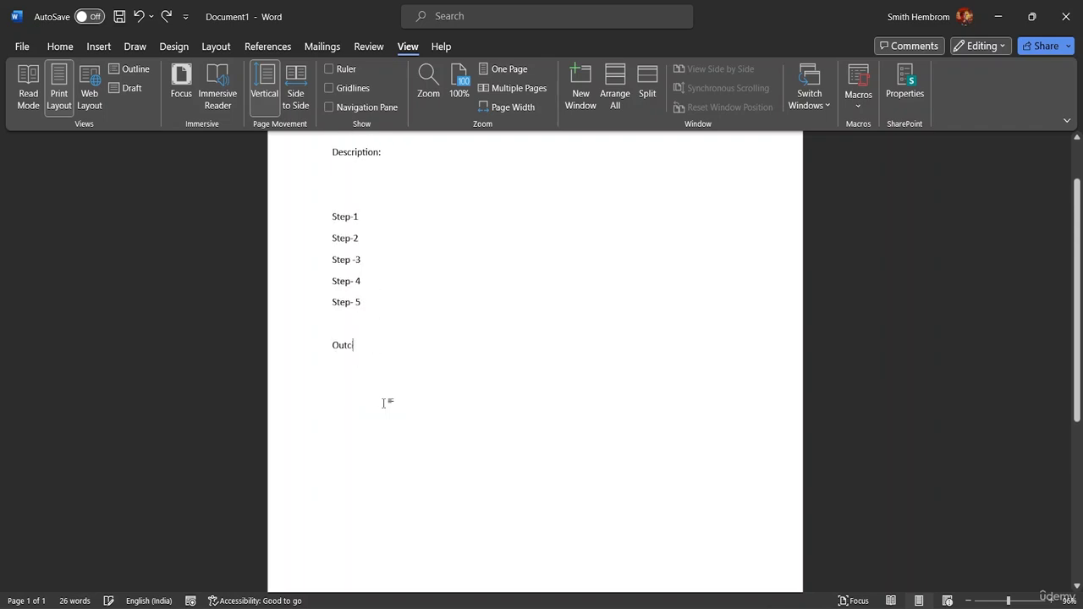
pyautogui.press('BackSpace')
pyautogui.press('BackSpace')
pyautogui.press('BackSpace')
pyautogui.press('BackSpace')
pyautogui.press('BackSpace')
pyautogui.press('BackSpace')
pyautogui.press('BackSpace')
pyautogui.press('BackSpace')
pyautogui.press('BackSpace')
pyautogui.press('BackSpace')
pyautogui.press('BackSpace')
pyautogui.press('BackSpace')
pyautogui.press('BackSpace')
pyautogui.press('BackSpace')
pyautogui.press('BackSpace')
pyautogui.press('BackSpace')
pyautogui.press('BackSpace')
pyautogui.press('BackSpace')
pyautogui.press('BackSpace')
pyautogui.press('BackSpace')
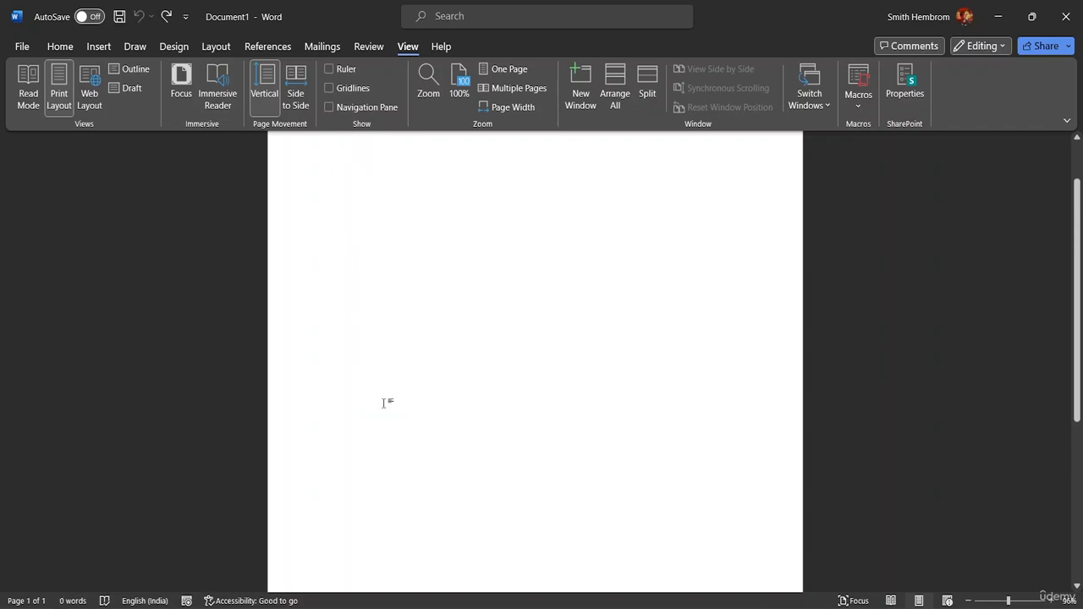
# Step: Review the list of saved macros and close it without running any of them
pyautogui.click(858, 100)
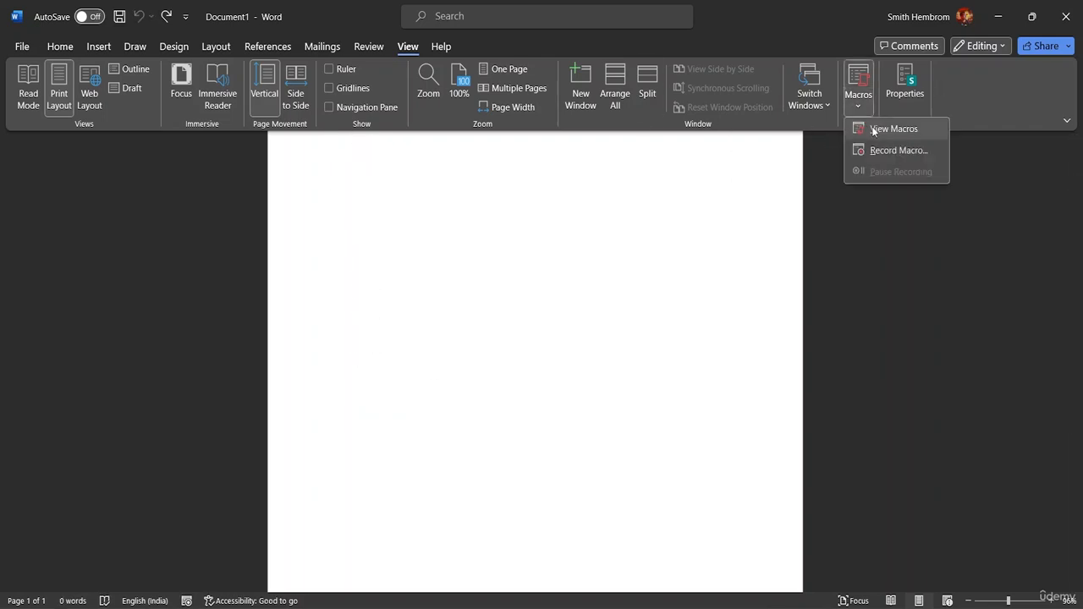
pyautogui.click(884, 129)
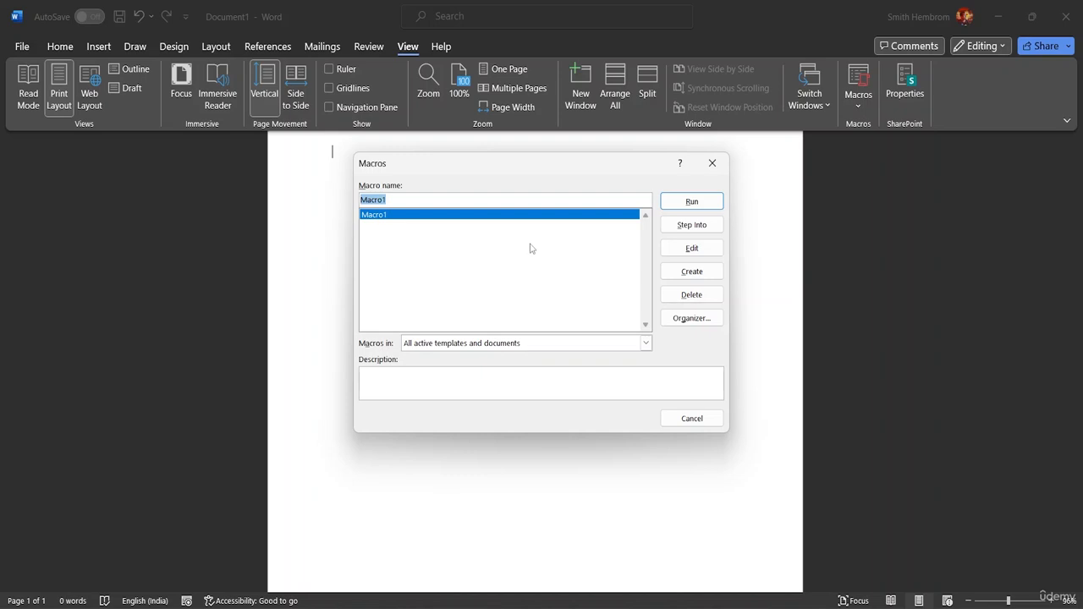
pyautogui.click(405, 198)
pyautogui.click(712, 162)
# Step: Start a list on the blank page with Cakes and Cokes on separate lines
pyautogui.scroll(1, 443, 263)
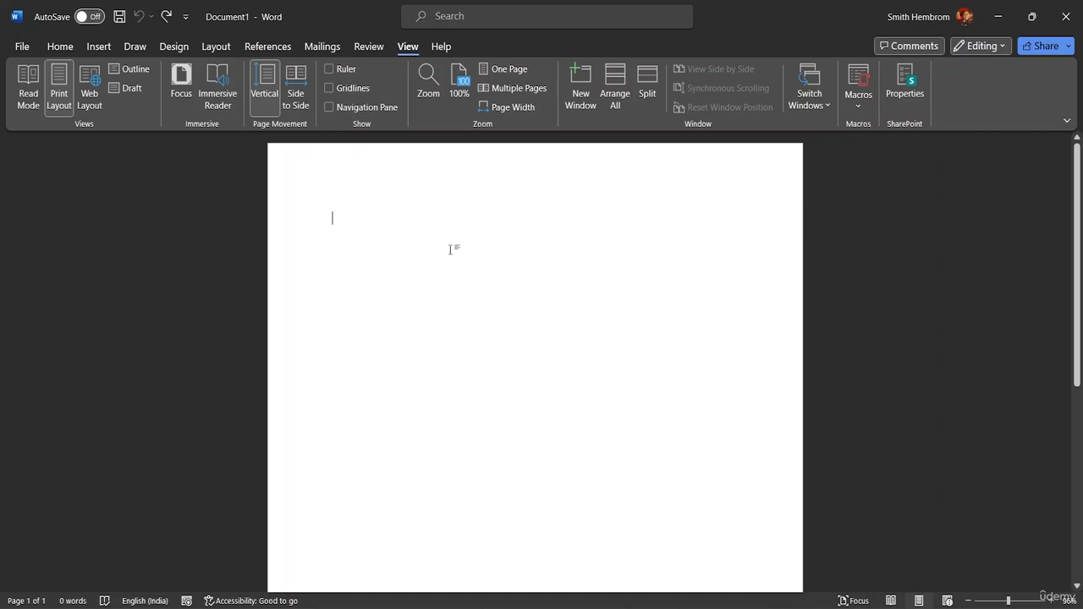
pyautogui.write('Cakes')
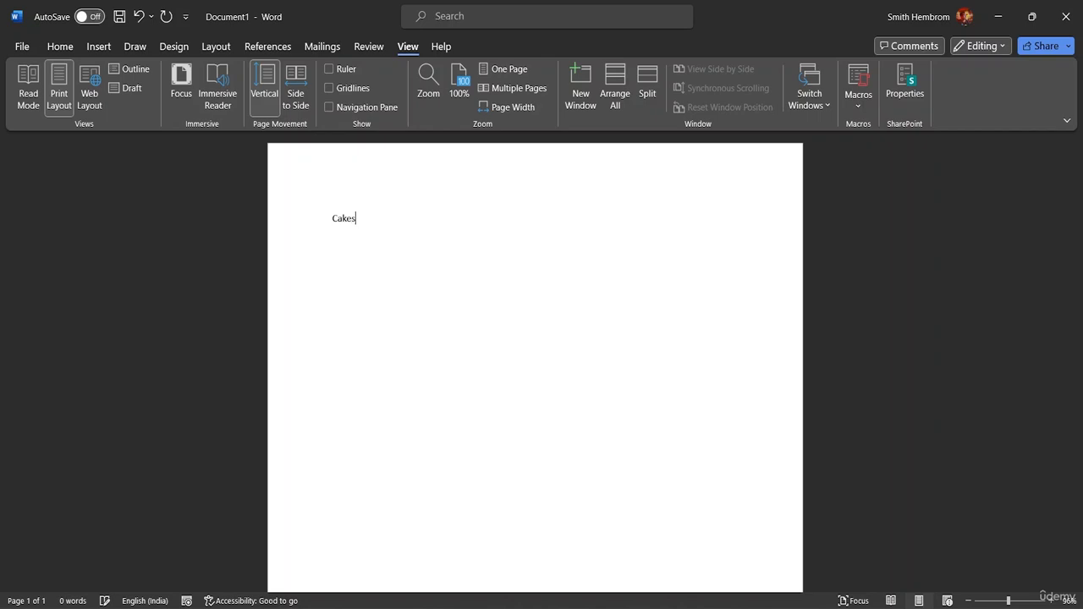
pyautogui.press('Return')
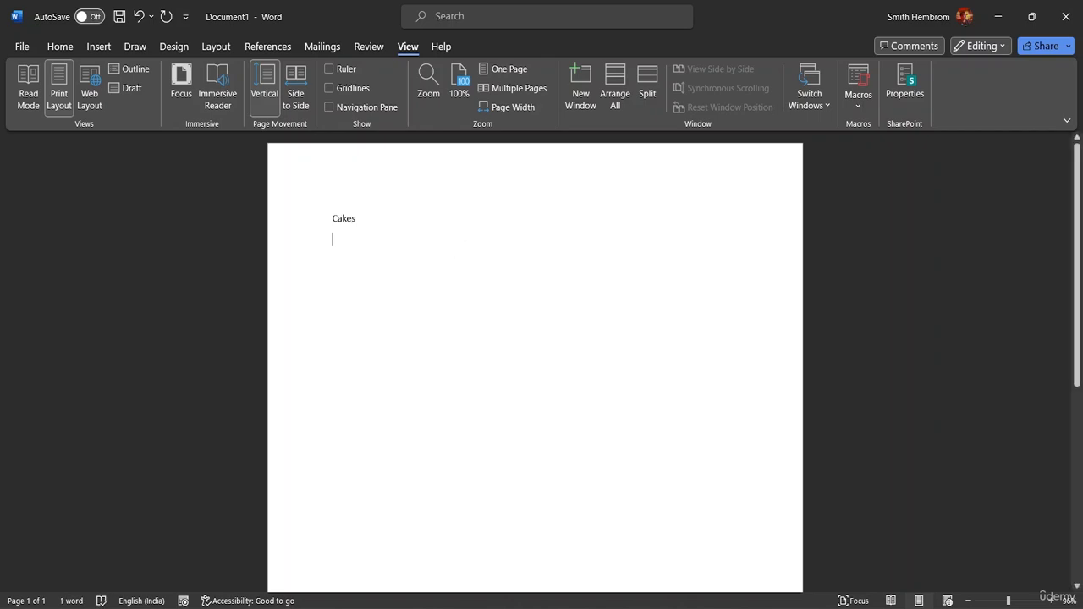
pyautogui.write('Cole')
pyautogui.press('BackSpace')
pyautogui.press('BackSpace')
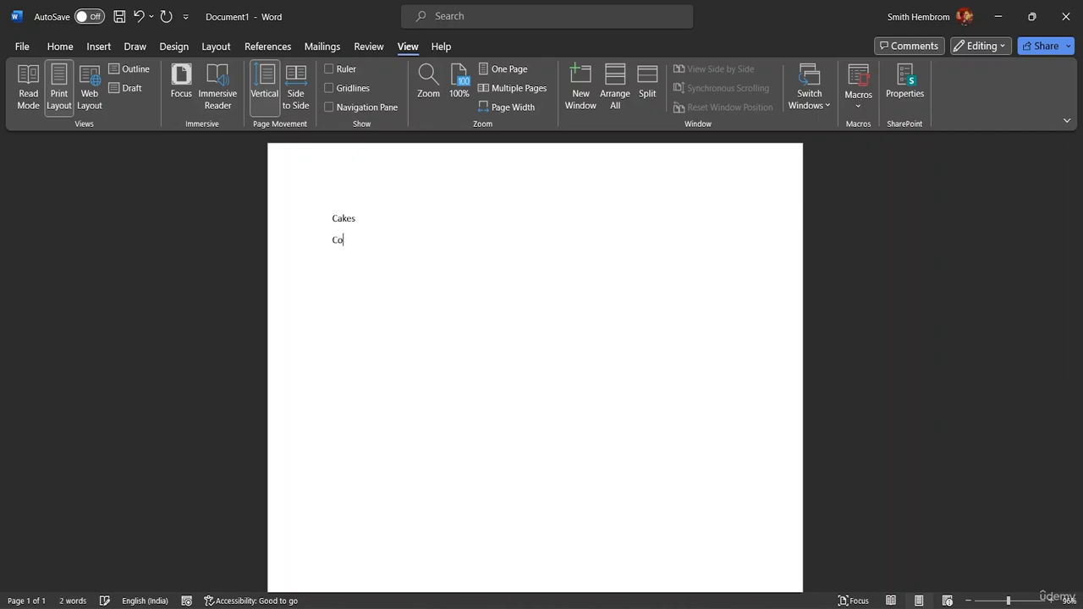
pyautogui.write('kes')
pyautogui.press('Return')
# Step: Add Pastries, Buns and Bagels to the list, each on its own line
pyautogui.write('pa')
pyautogui.press('BackSpace')
pyautogui.press('BackSpace')
pyautogui.write('{}')
pyautogui.press('BackSpace')
pyautogui.press('BackSpace')
pyautogui.write('Pastr')
pyautogui.write('ies ')
pyautogui.write('Buns')
pyautogui.press('Return')
pyautogui.write('Bagels ')
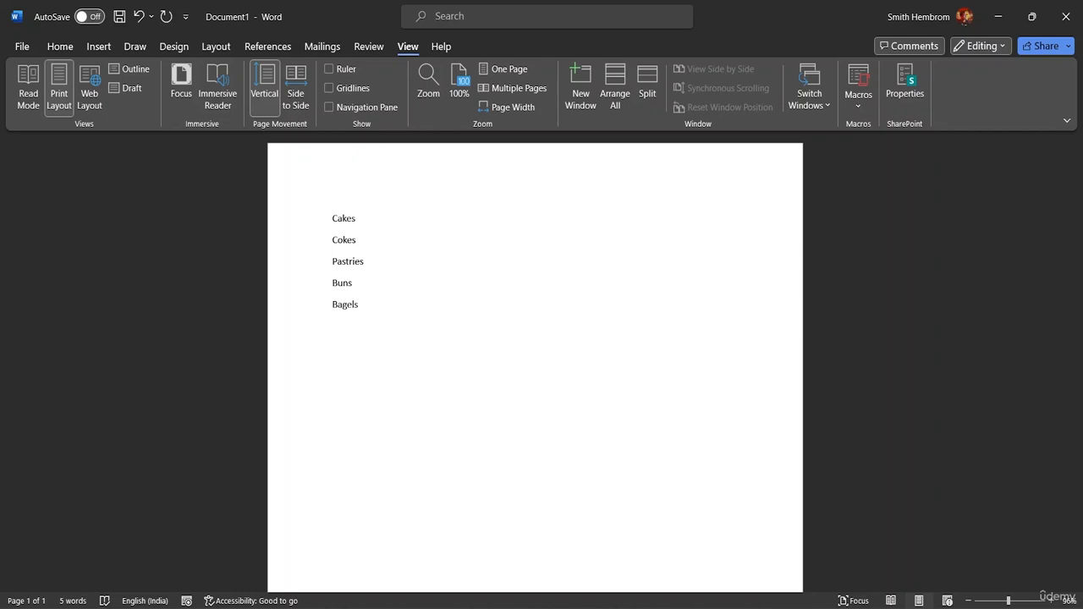
pyautogui.write('Coffe')
pyautogui.write('s')
# Step: Finish the list with Coffee and Tea on separate lines below Bagels
pyautogui.press('BackSpace')
pyautogui.press('BackSpace')
pyautogui.write('e')
pyautogui.write('Te')
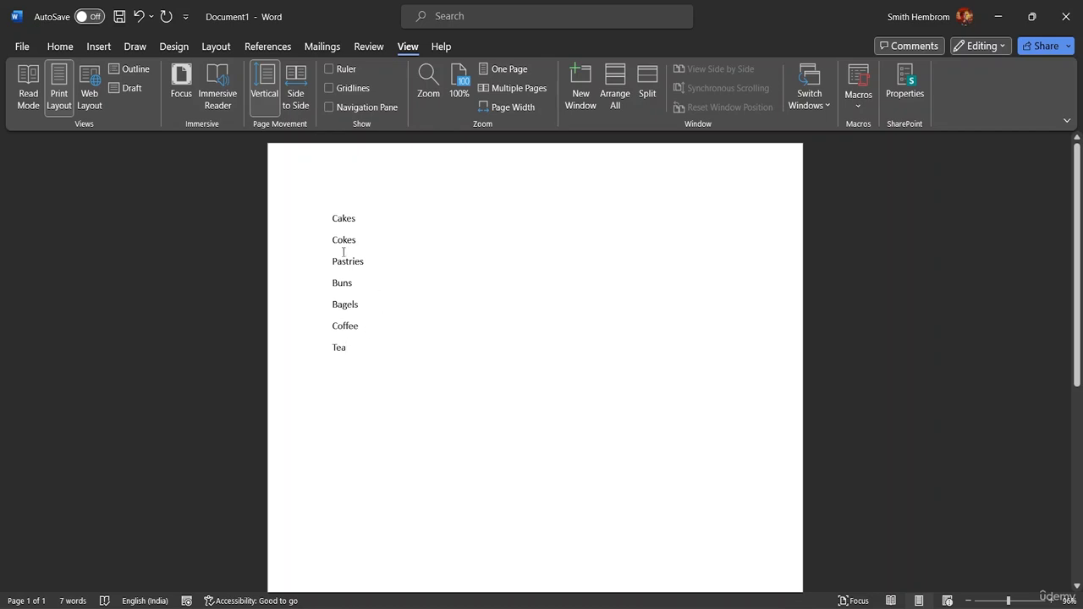
# Step: Try enclosing the word Cakes in parentheses by hand, and remove the parentheses again
pyautogui.click(333, 218)
pyautogui.write('(')
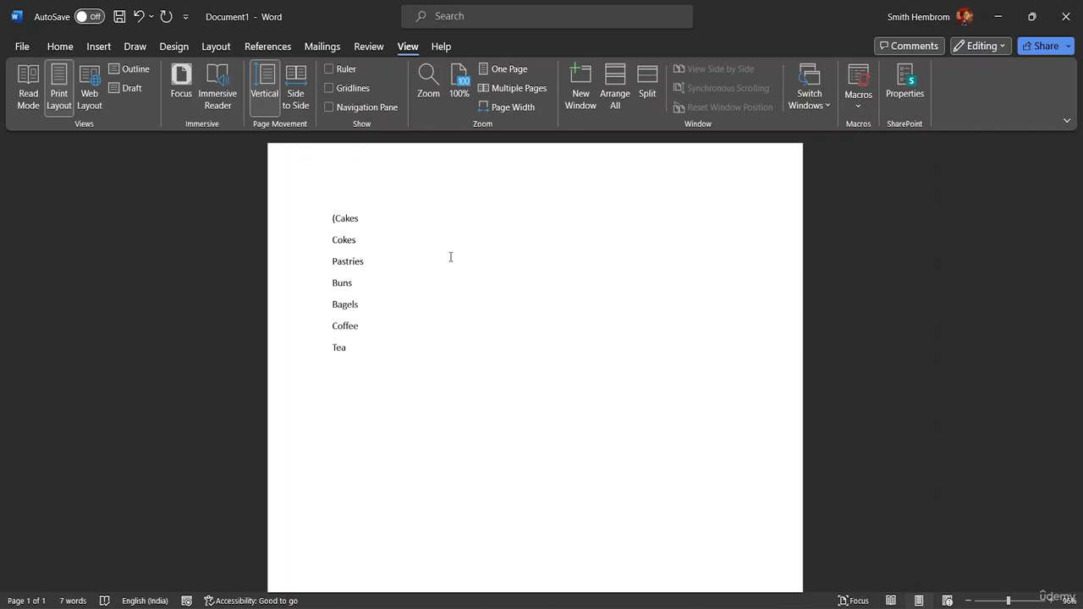
pyautogui.click(365, 211)
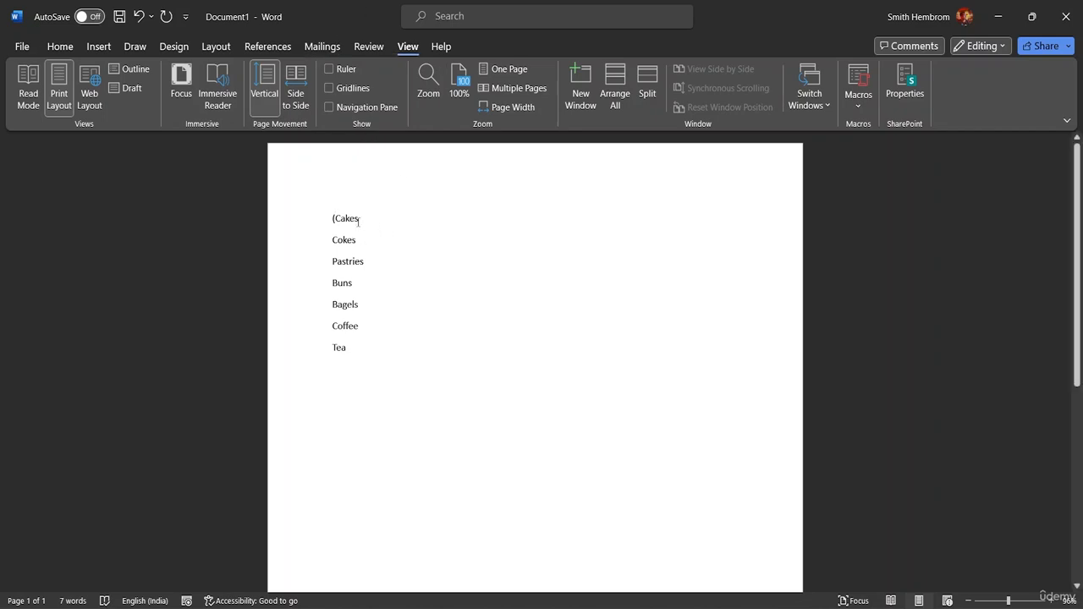
pyautogui.write(')')
pyautogui.press('BackSpace')
pyautogui.press('Home')
pyautogui.press('Delete')
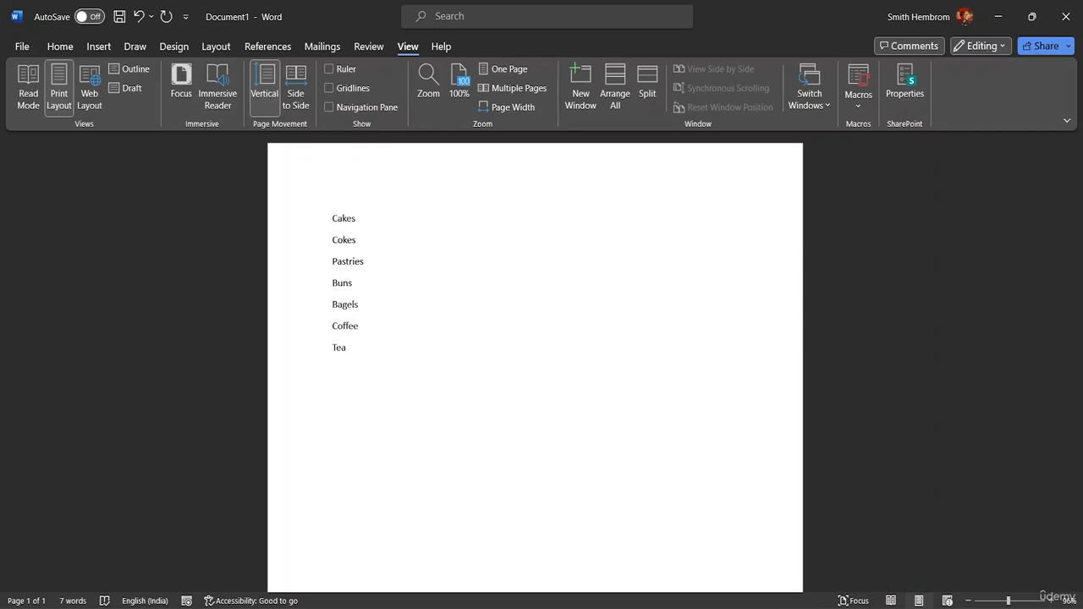
# Step: Set up the recording of a new macro named Bracket, with the cursor at the start of Cakes
pyautogui.click(860, 100)
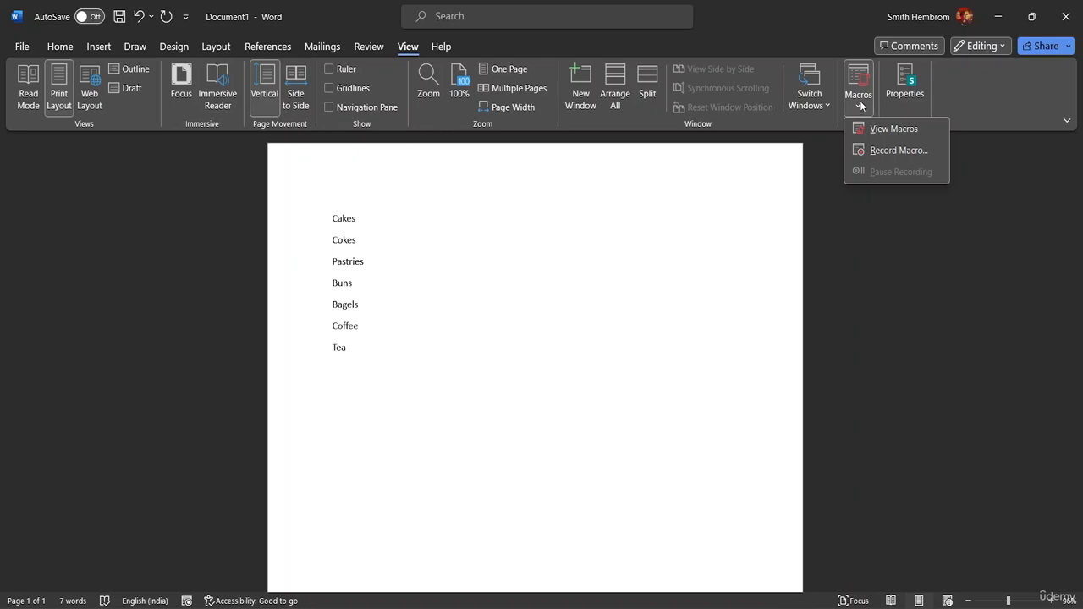
pyautogui.click(875, 148)
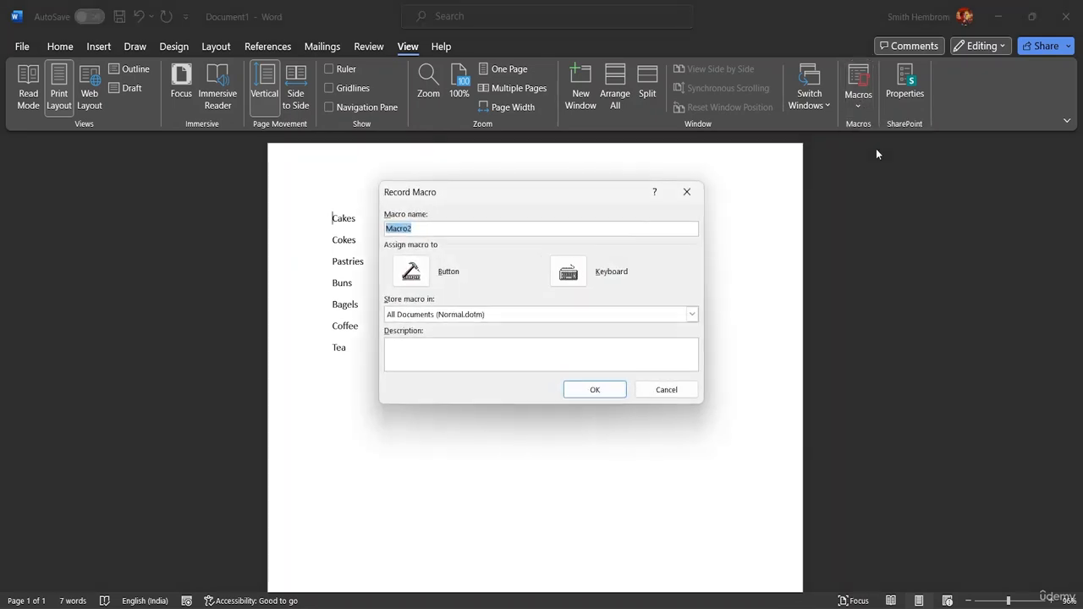
pyautogui.click(426, 229)
pyautogui.press('BackSpace')
pyautogui.press('BackSpace')
pyautogui.press('BackSpace')
pyautogui.press('BackSpace')
pyautogui.press('BackSpace')
pyautogui.press('BackSpace')
pyautogui.write('Bracket')
# Step: Assign the keyboard shortcut Ctrl+Shift+B to the Bracket macro and begin recording
pyautogui.click(569, 271)
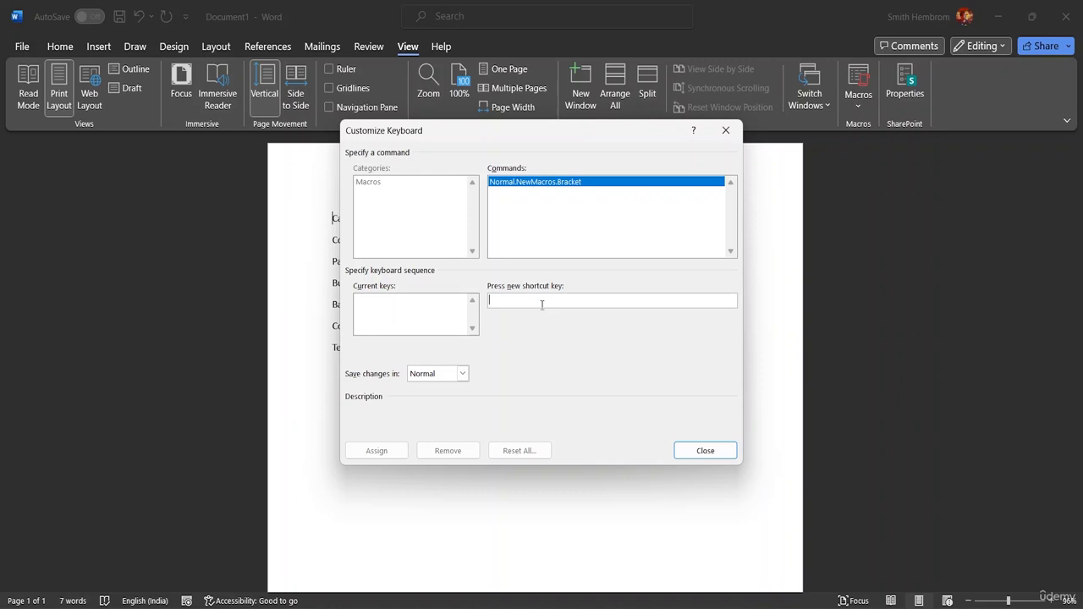
pyautogui.hotkey('ctrl', 'shift', 'b')
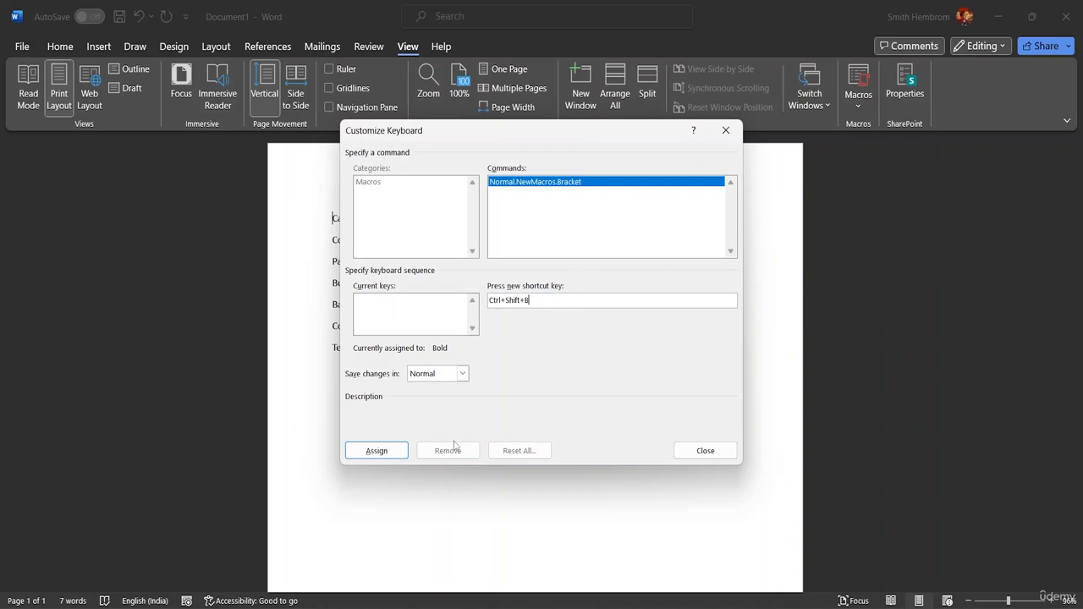
pyautogui.click(377, 451)
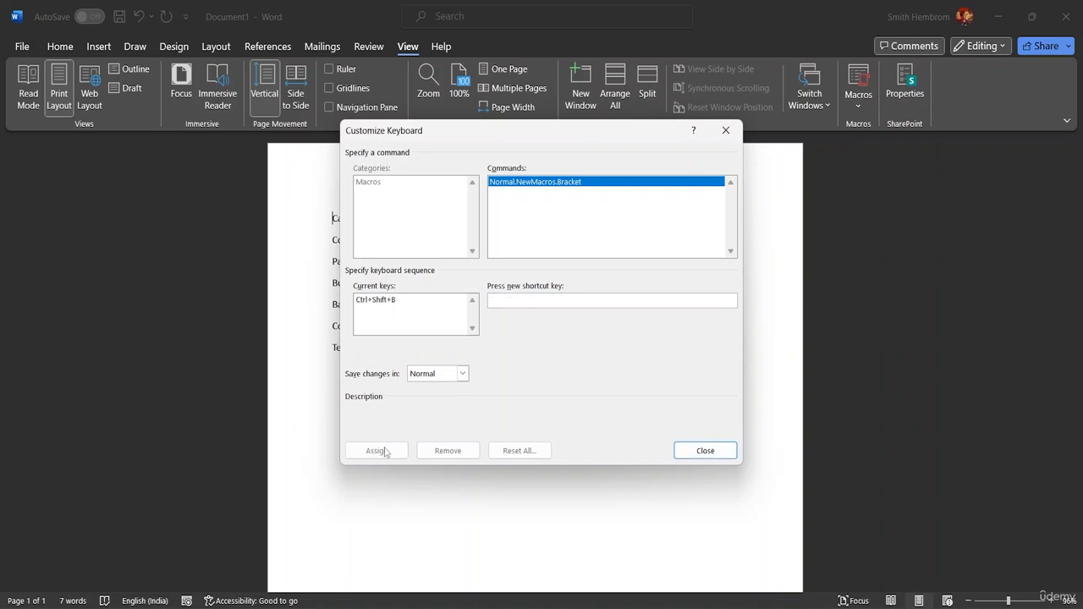
pyautogui.click(698, 450)
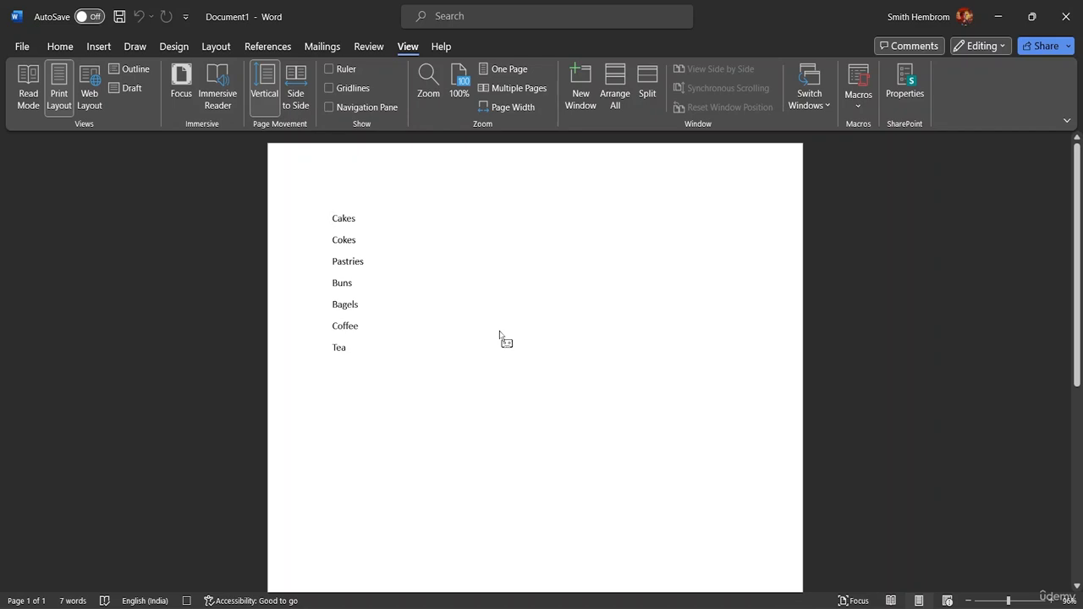
# Step: Record enclosing the word Cakes in parentheses, with a space inside each parenthesis
pyautogui.write('(')
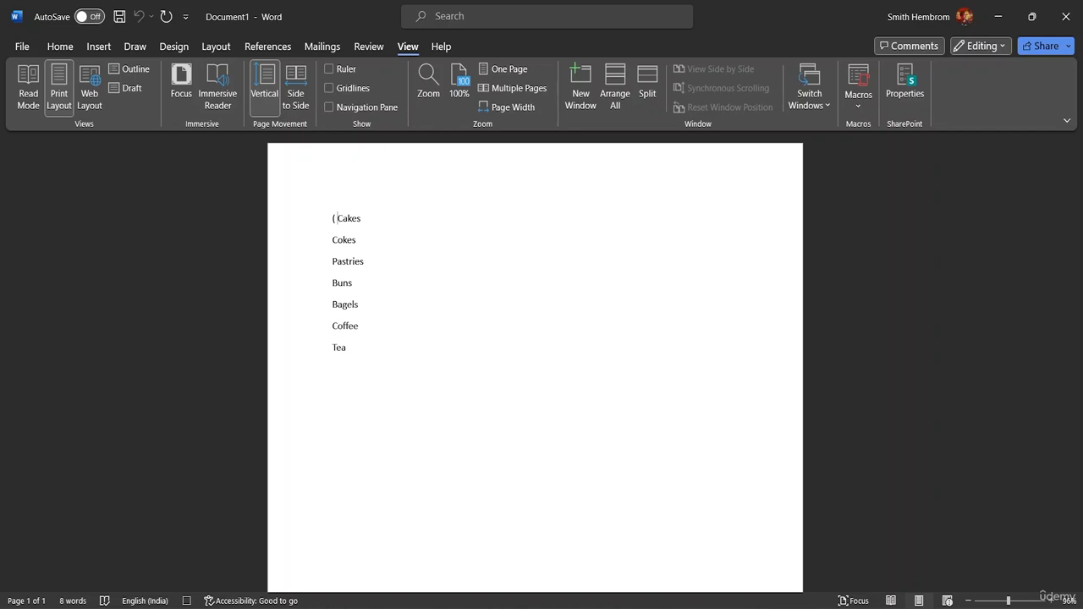
pyautogui.press('Right')
pyautogui.press('Right')
pyautogui.press('Right')
pyautogui.press('Right')
pyautogui.press('Right')
pyautogui.write(')')
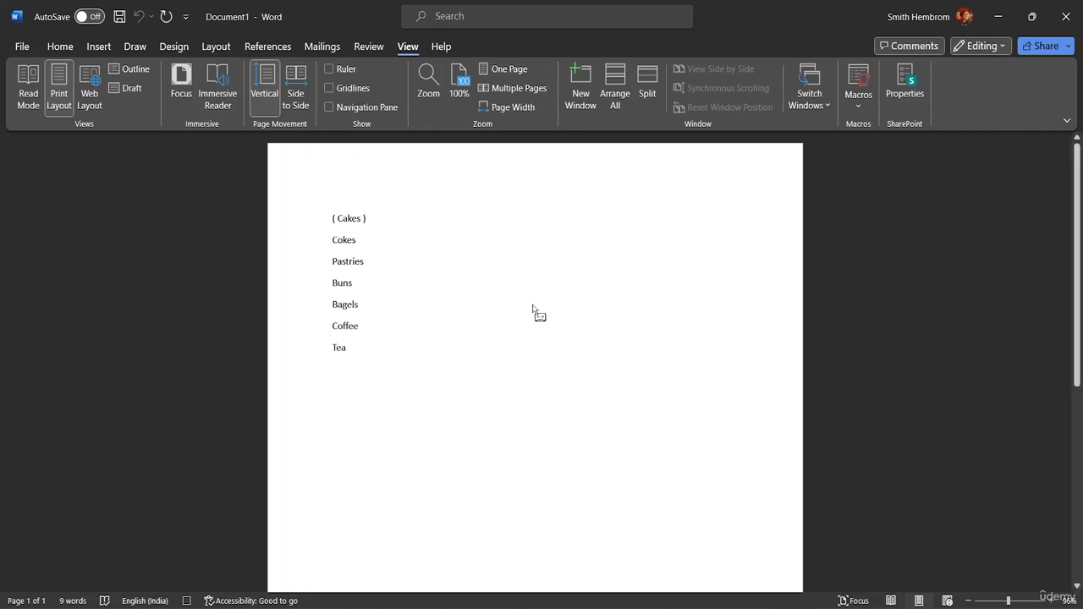
# Step: Add three dots after the closing parenthesis of Cakes and stop recording the macro
pyautogui.click(860, 105)
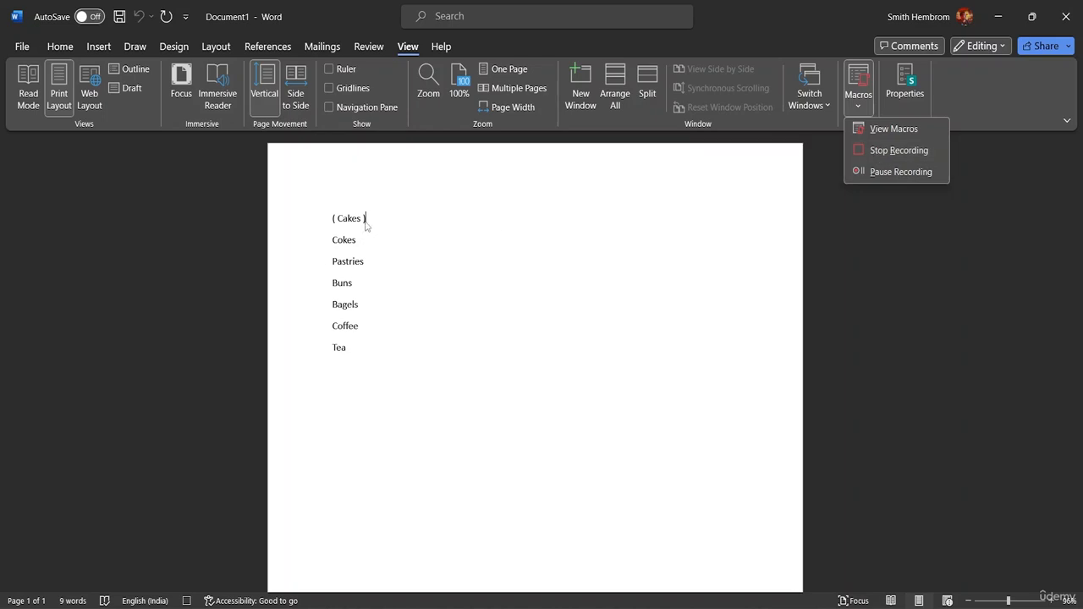
pyautogui.click(908, 278)
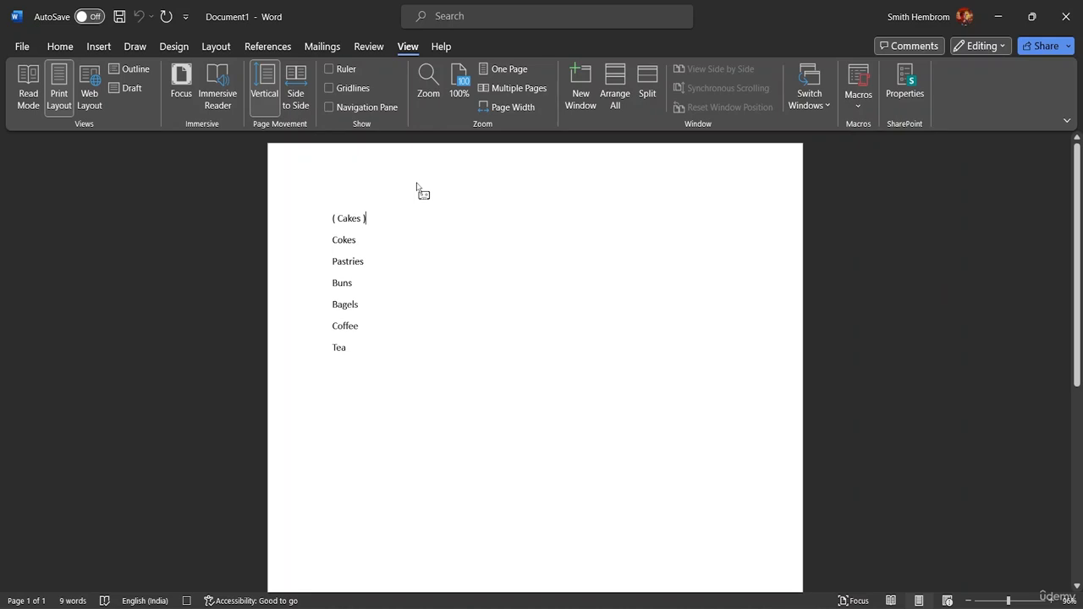
pyautogui.write('..')
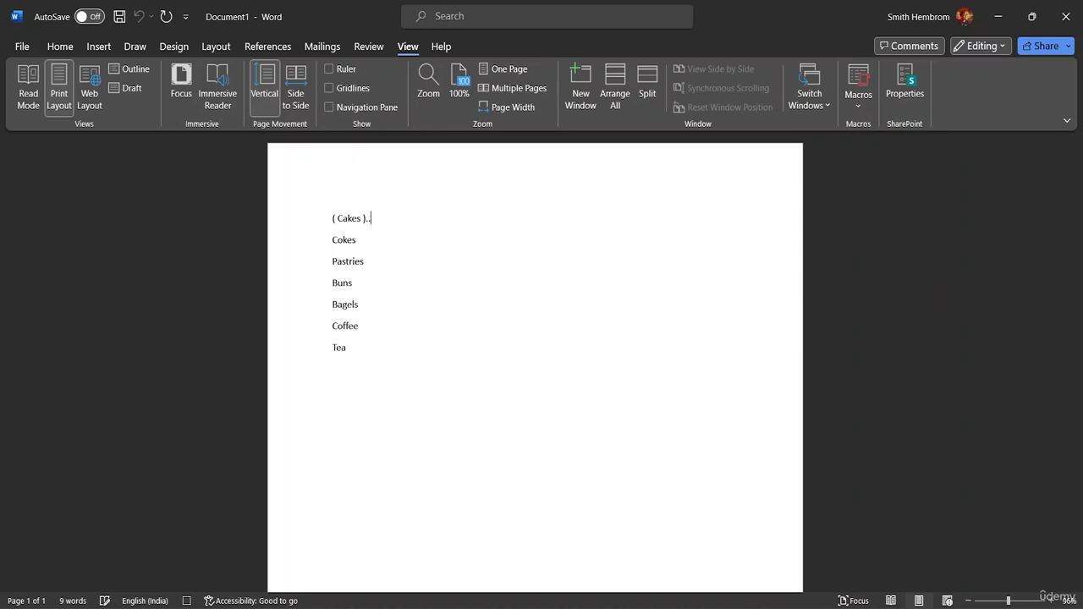
pyautogui.write('.')
pyautogui.click(857, 102)
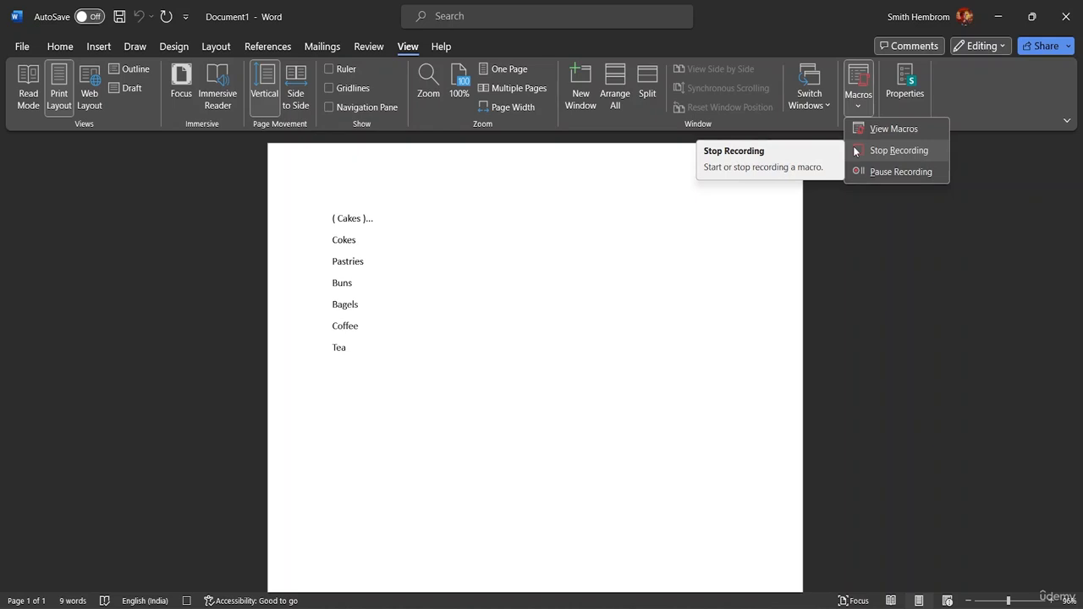
pyautogui.click(854, 151)
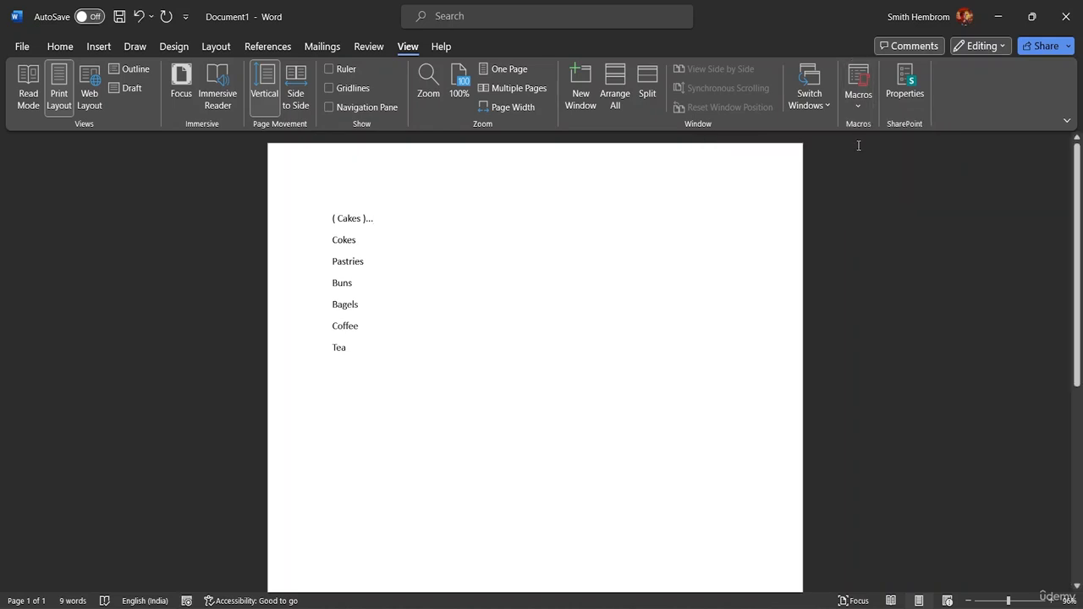
# Step: Run the Bracket macro from the start of the Cokes line
pyautogui.click(331, 239)
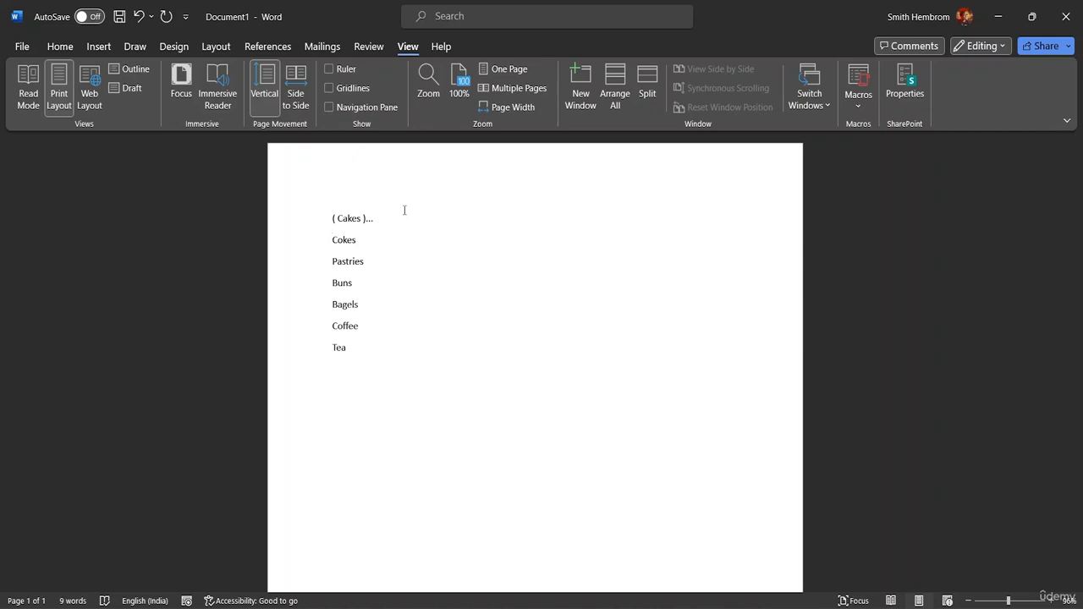
pyautogui.hotkey('ctrl', 'm')
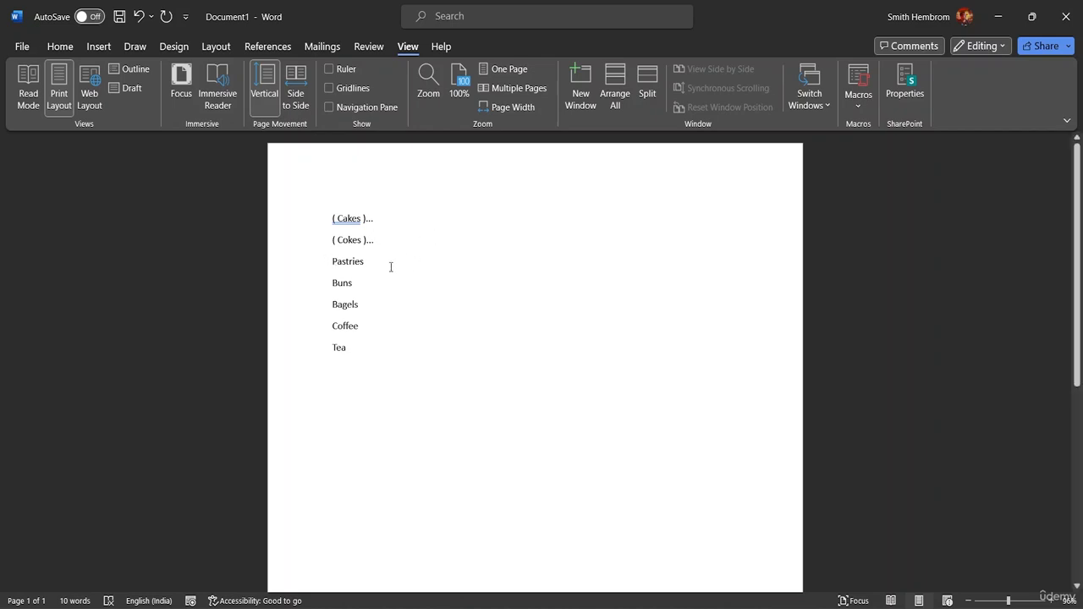
# Step: Try the Bracket macro on the Pastries line, undo it, and try it on the Buns line
pyautogui.hotkey('ctrl', 'shift', 'm')
pyautogui.hotkey('ctrl', 'z')
pyautogui.hotkey('ctrl', 'z')
pyautogui.hotkey('ctrl', 'm')
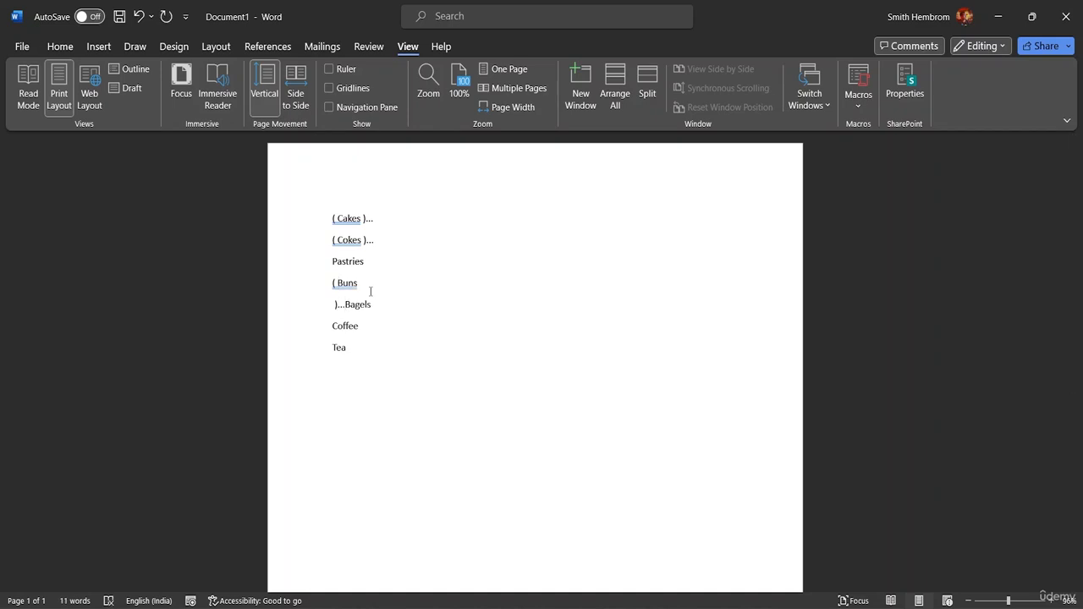
# Step: Delete the text of the Pastries, Buns, Bagels, Coffee and Tea lines below the bracketed Cokes line
pyautogui.press('BackSpace')
pyautogui.press('BackSpace')
pyautogui.press('BackSpace')
pyautogui.press('BackSpace')
pyautogui.press('BackSpace')
pyautogui.press('BackSpace')
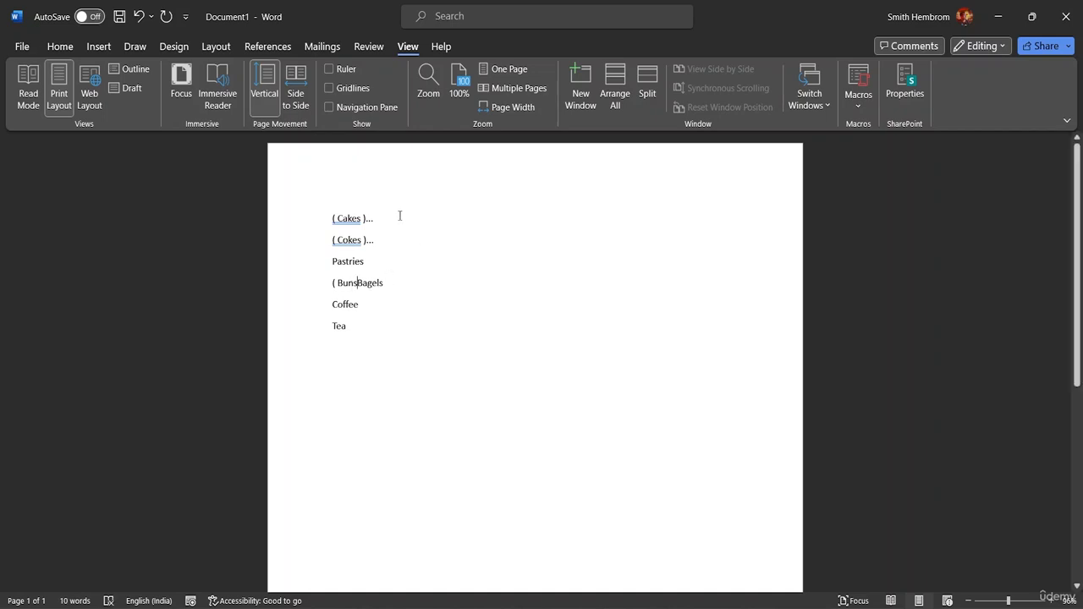
pyautogui.click(392, 267)
pyautogui.press('BackSpace')
pyautogui.press('BackSpace')
pyautogui.press('BackSpace')
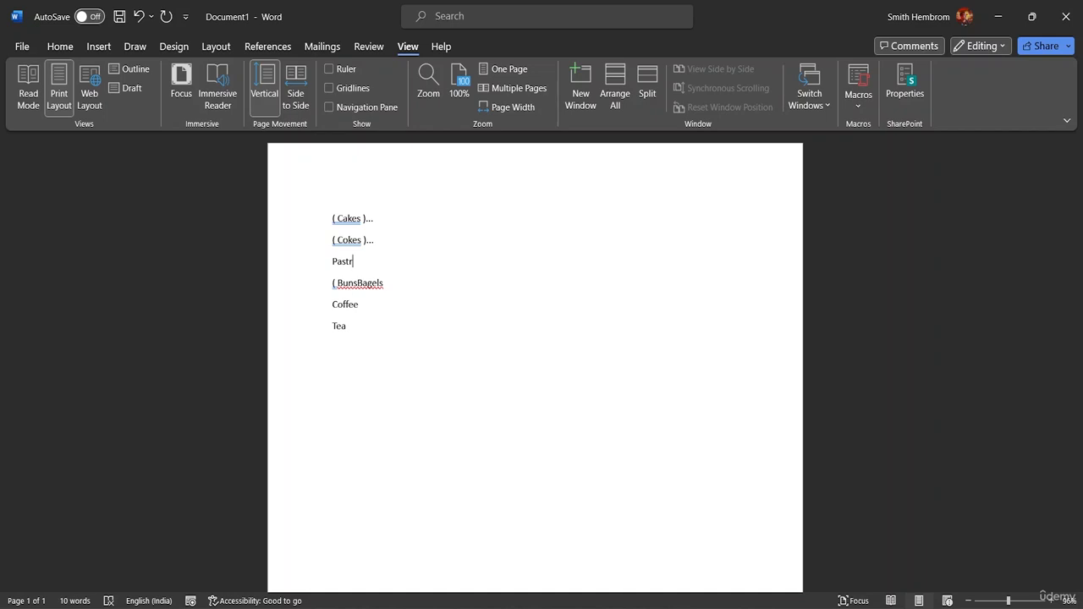
pyautogui.press('BackSpace')
pyautogui.press('BackSpace')
pyautogui.press('BackSpace')
pyautogui.press('BackSpace')
pyautogui.press('BackSpace')
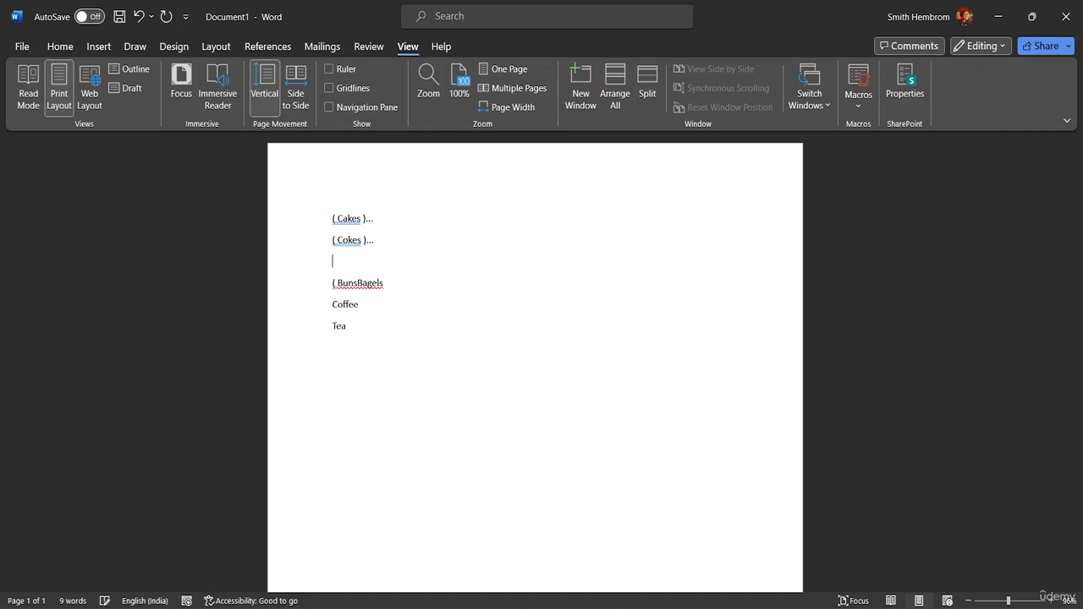
pyautogui.click(354, 327)
pyautogui.press('BackSpace')
pyautogui.press('BackSpace')
pyautogui.press('BackSpace')
pyautogui.press('BackSpace')
pyautogui.press('BackSpace')
pyautogui.press('BackSpace')
pyautogui.press('BackSpace')
pyautogui.press('BackSpace')
pyautogui.press('BackSpace')
pyautogui.press('BackSpace')
pyautogui.press('BackSpace')
pyautogui.press('BackSpace')
pyautogui.press('BackSpace')
pyautogui.press('BackSpace')
pyautogui.press('BackSpace')
pyautogui.press('BackSpace')
pyautogui.press('BackSpace')
pyautogui.press('BackSpace')
pyautogui.press('BackSpace')
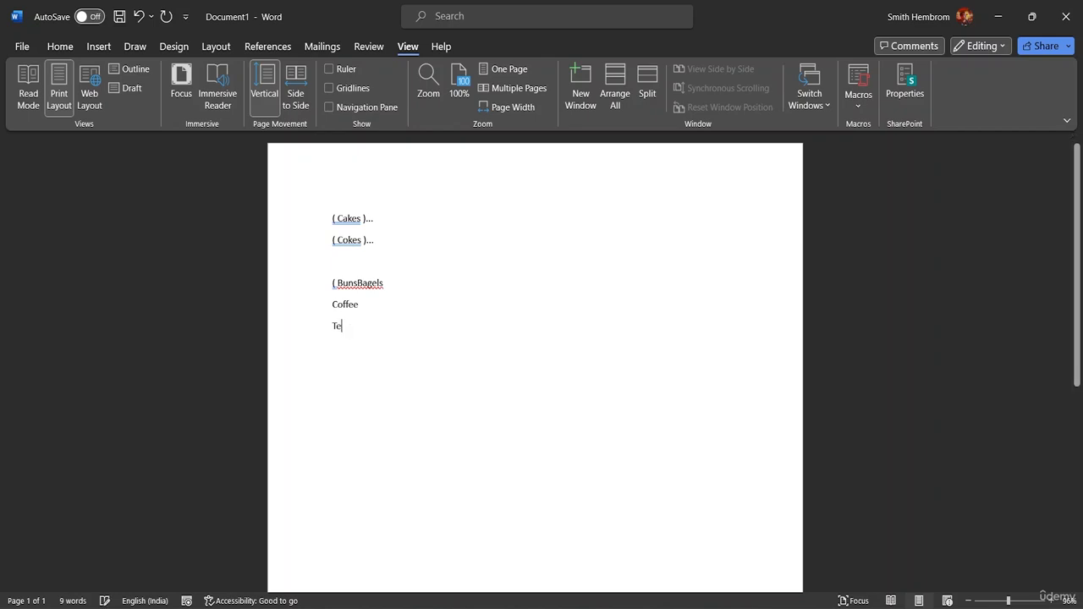
pyautogui.press('BackSpace')
pyautogui.press('BackSpace')
pyautogui.press('BackSpace')
pyautogui.press('BackSpace')
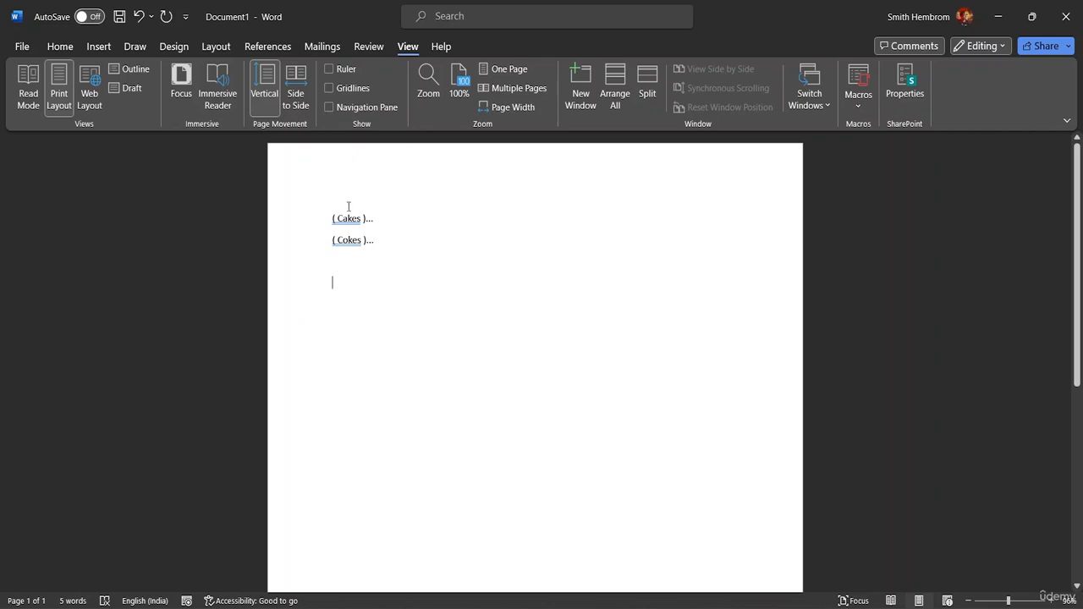
# Step: Insert a new line reading Runaway directly below the bracketed Cokes line
pyautogui.click(381, 241)
pyautogui.press('Return')
pyautogui.write('Run')
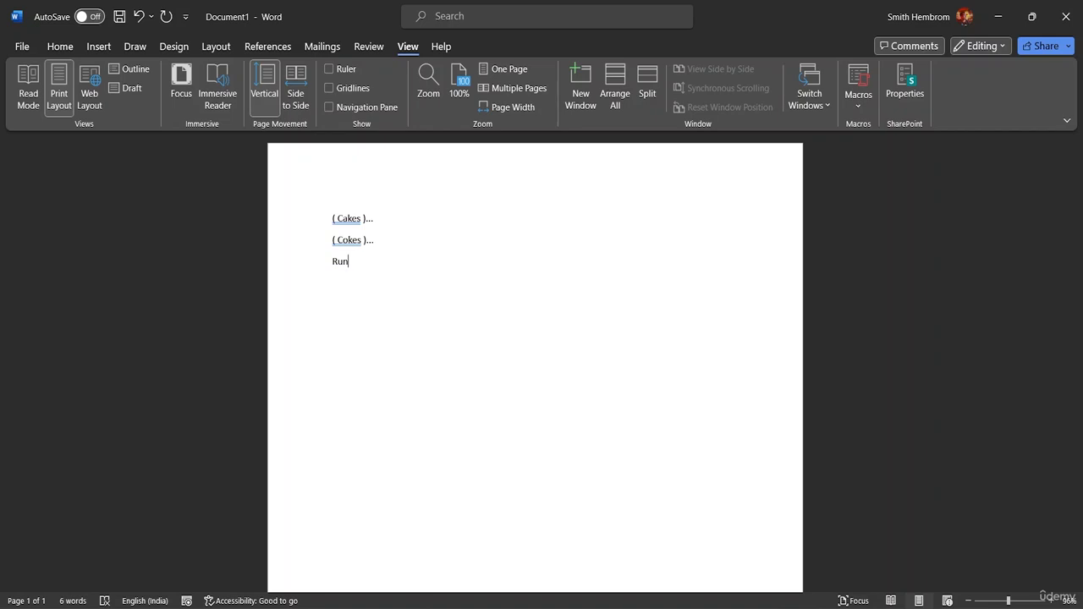
pyautogui.write('away')
# Step: Start recording a new macro assigned to Ctrl+Shift+A, with the insertion point at the start of the Runaway line
pyautogui.click(333, 269)
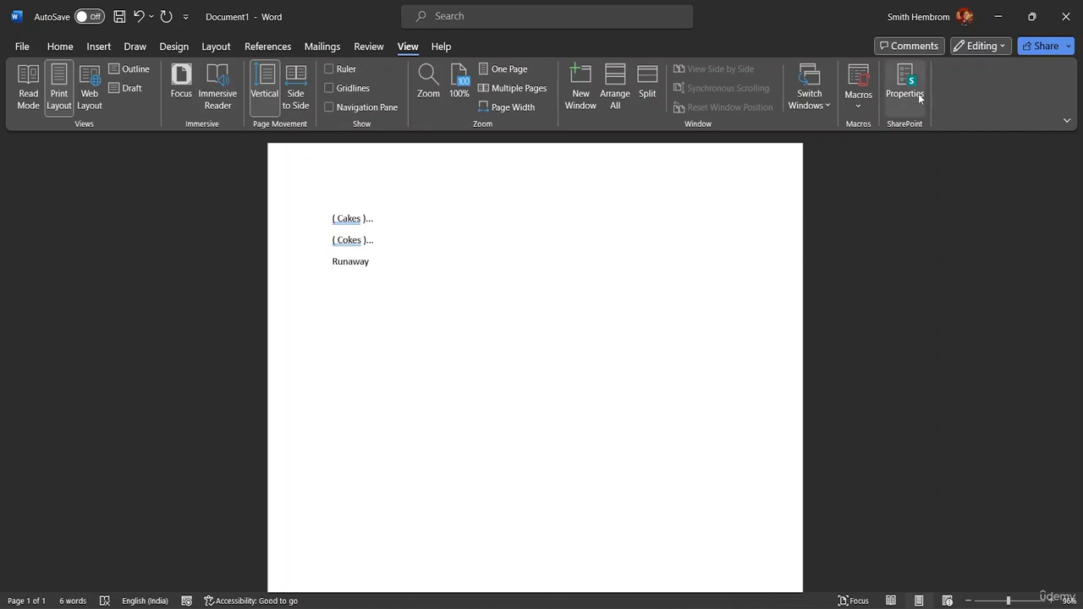
pyautogui.click(863, 106)
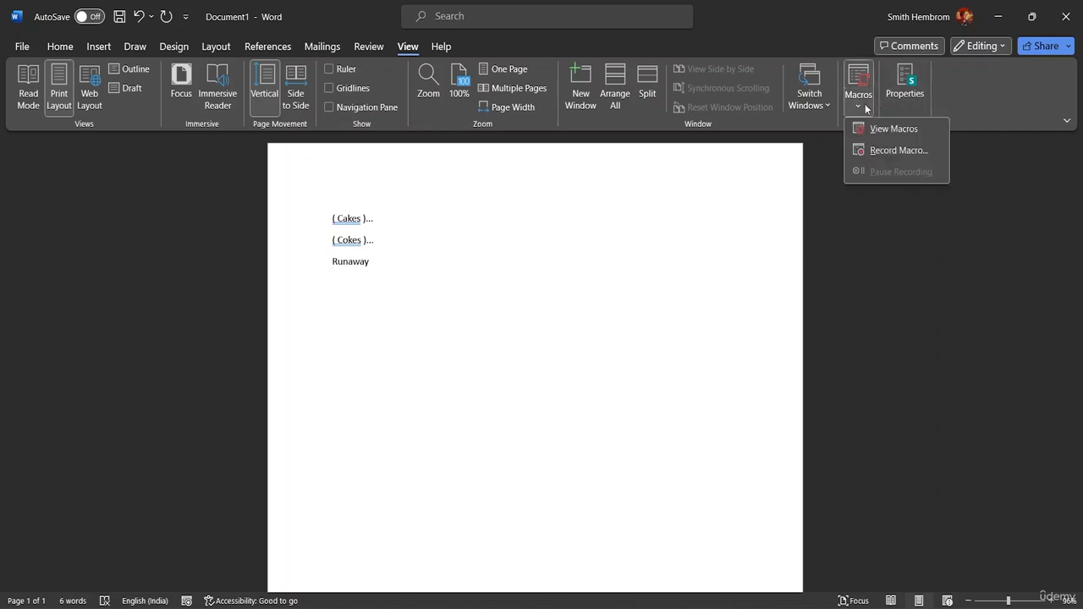
pyautogui.click(895, 149)
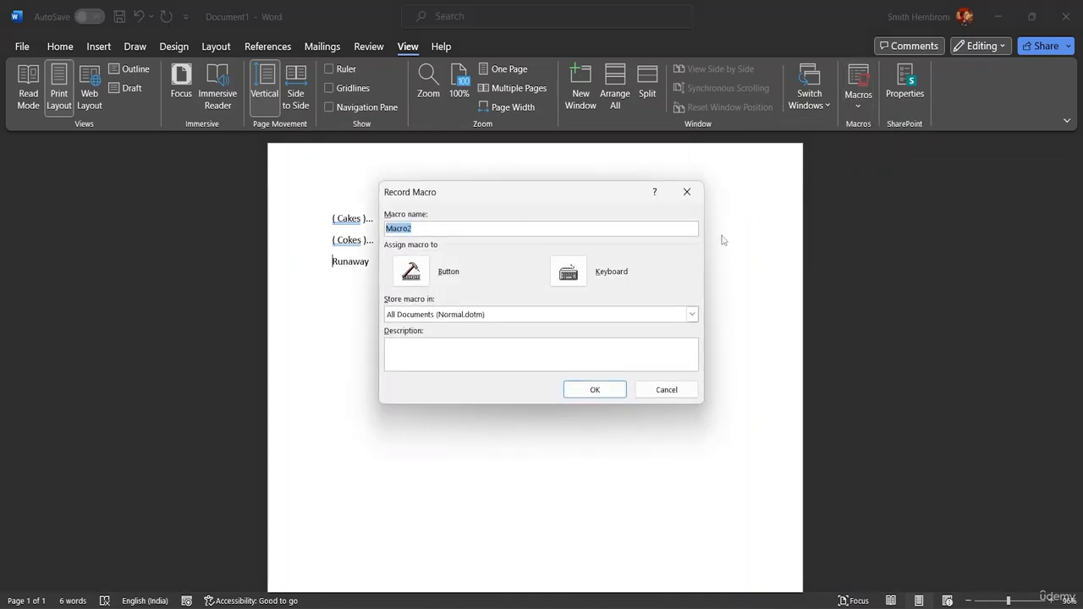
pyautogui.click(568, 272)
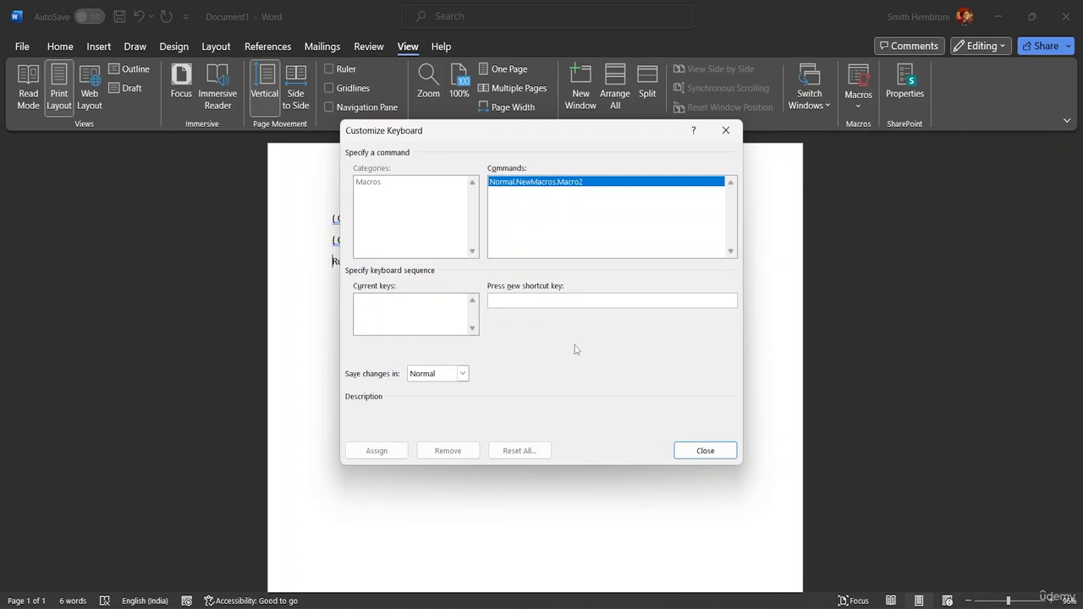
pyautogui.hotkey('ctrl', 'shift', 'a')
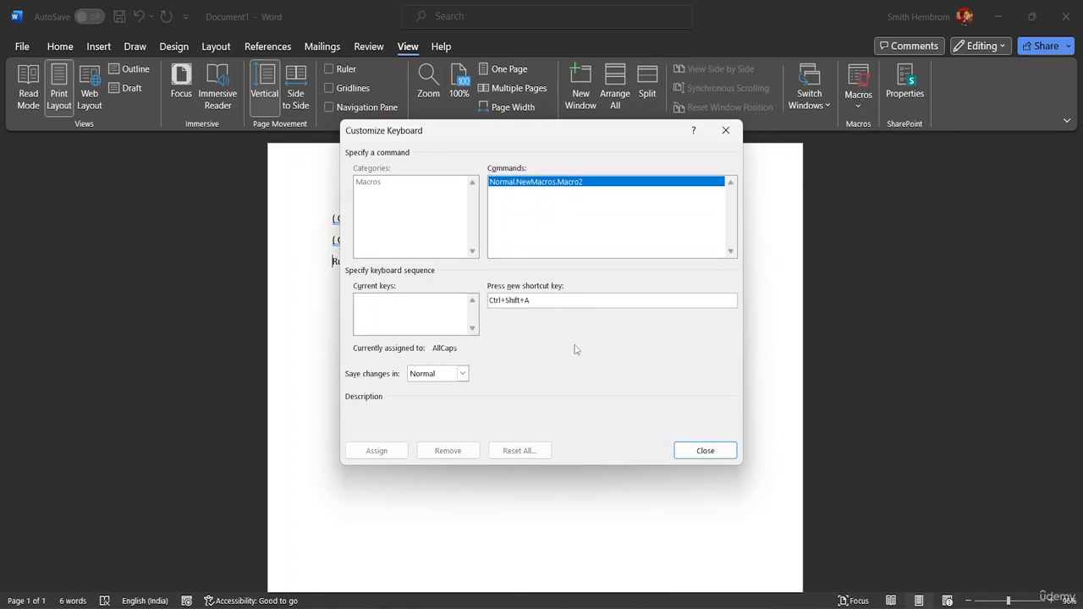
pyautogui.click(373, 450)
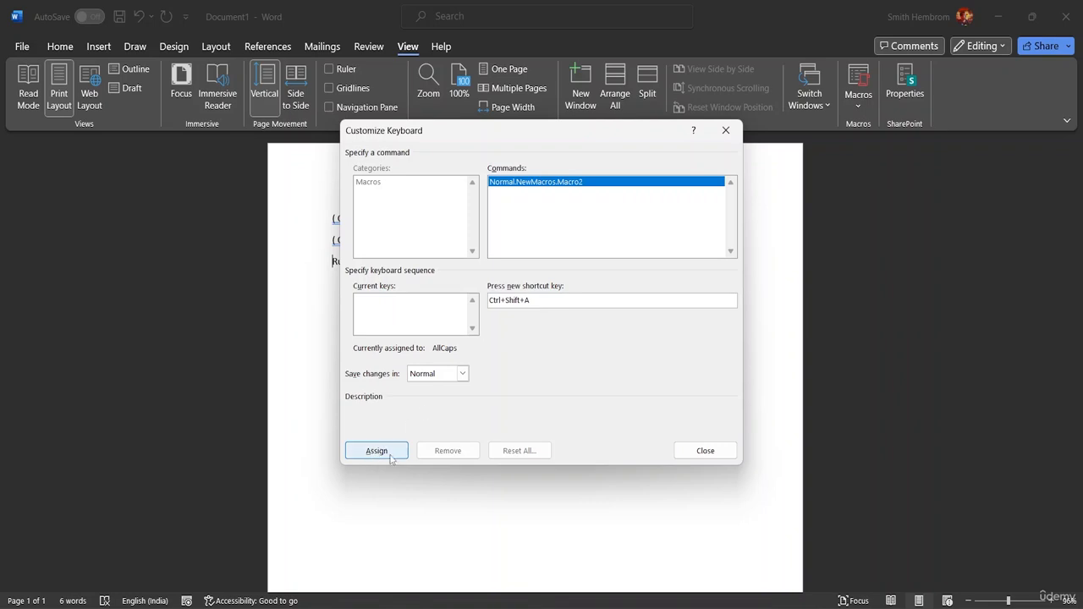
pyautogui.click(686, 450)
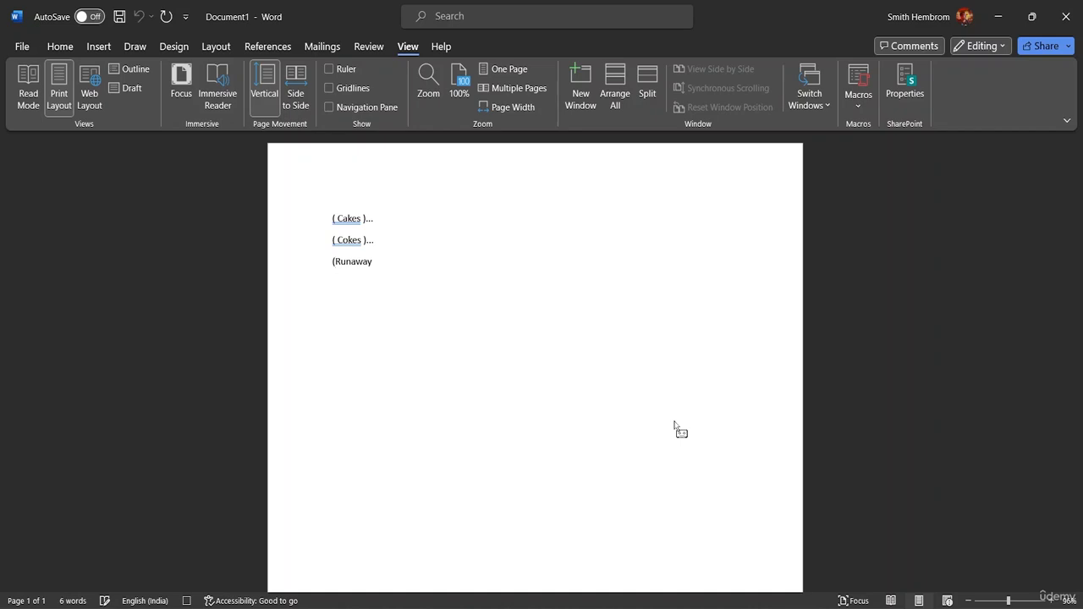
# Step: Record enclosing Runaway in parentheses followed by an ellipsis, and stop the macro recording
pyautogui.write('(')
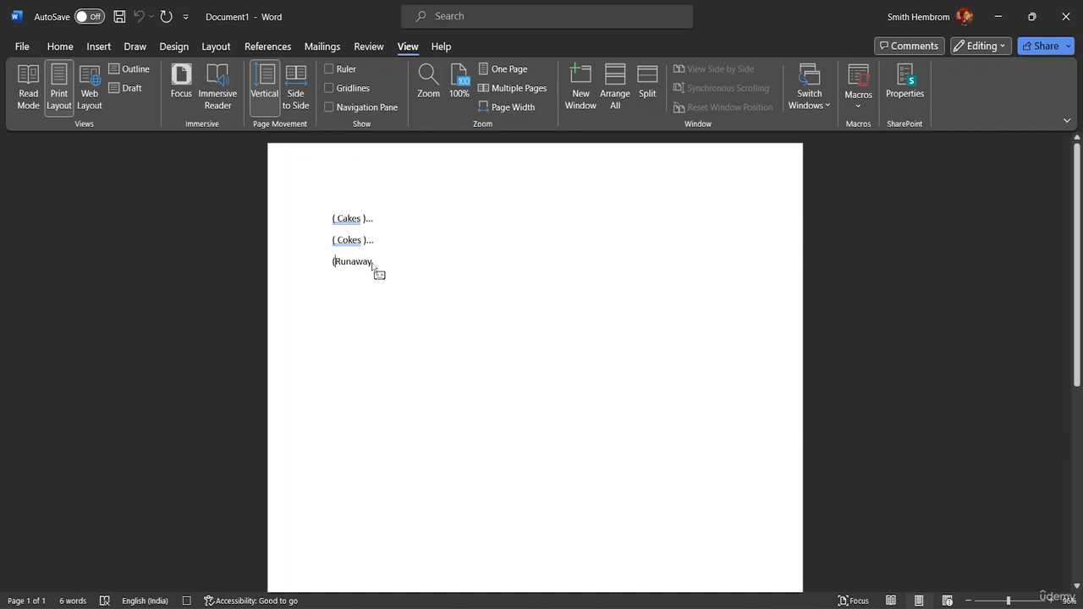
pyautogui.press('End')
pyautogui.write(')')
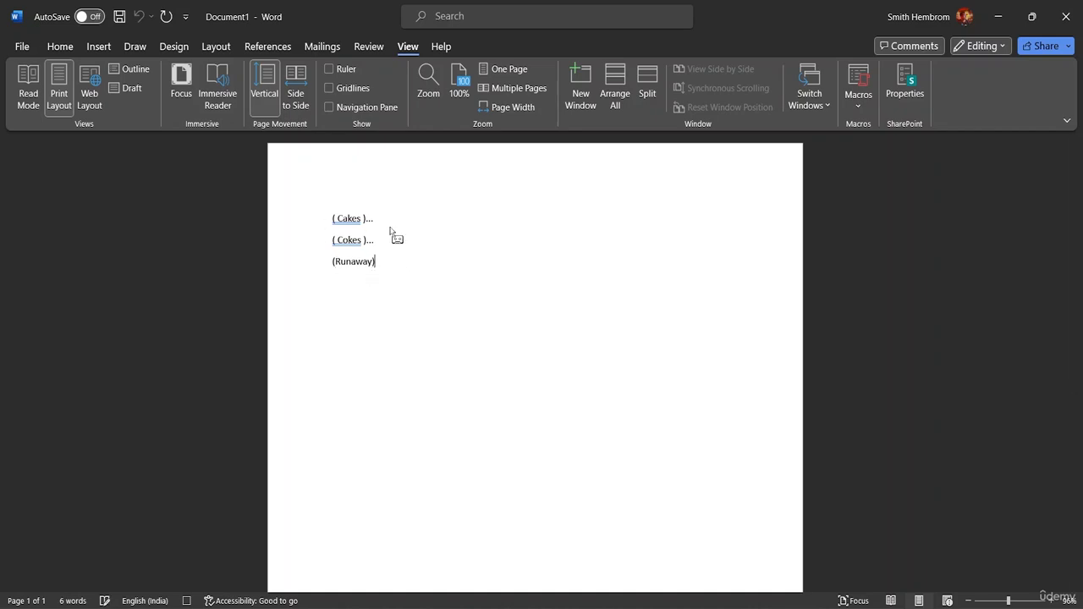
pyautogui.write('...')
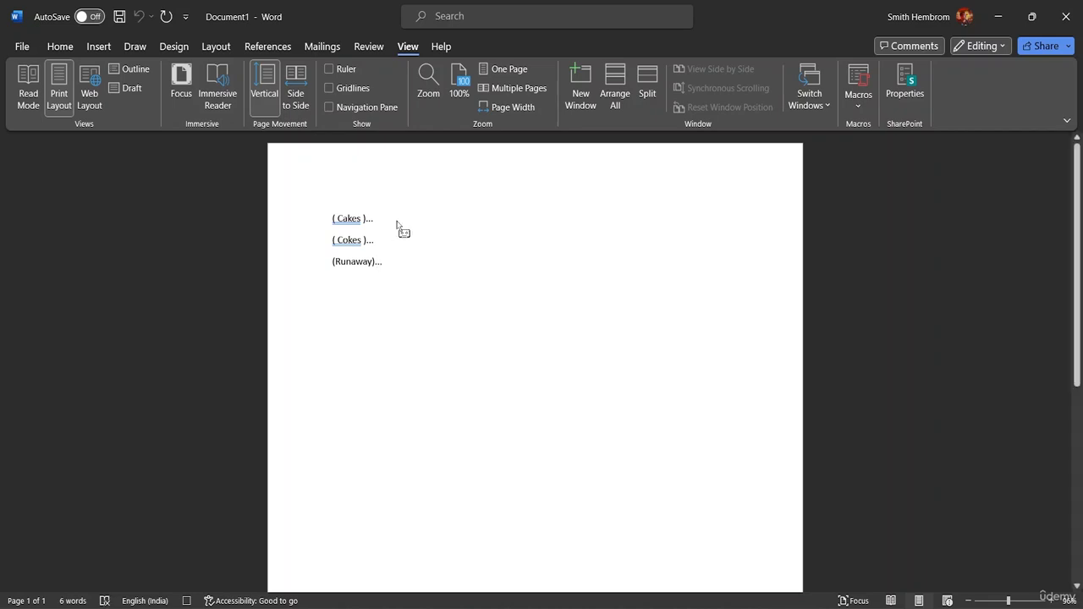
pyautogui.click(858, 100)
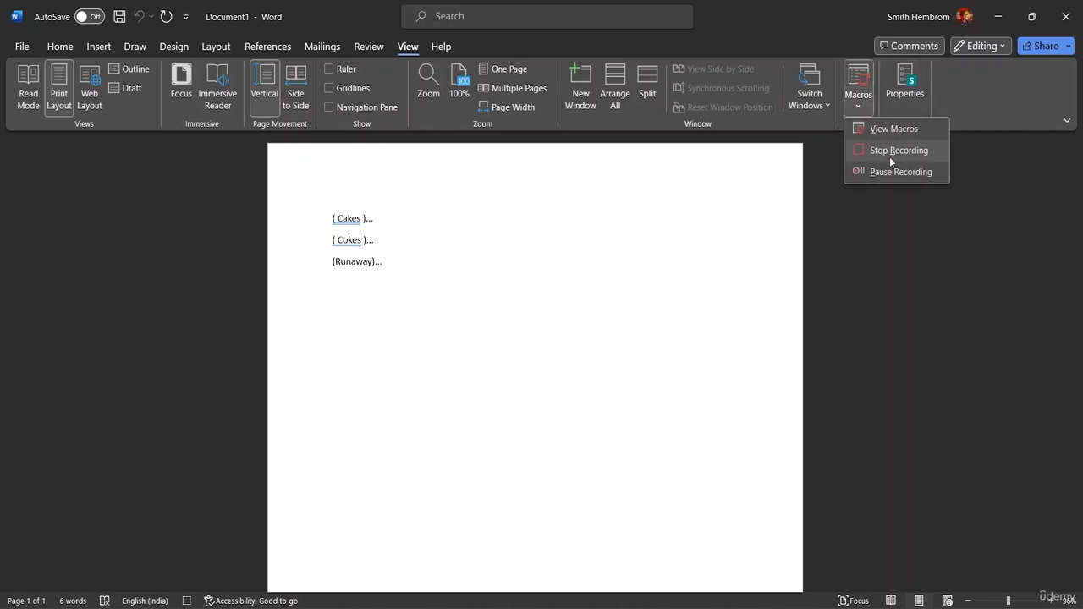
pyautogui.click(895, 150)
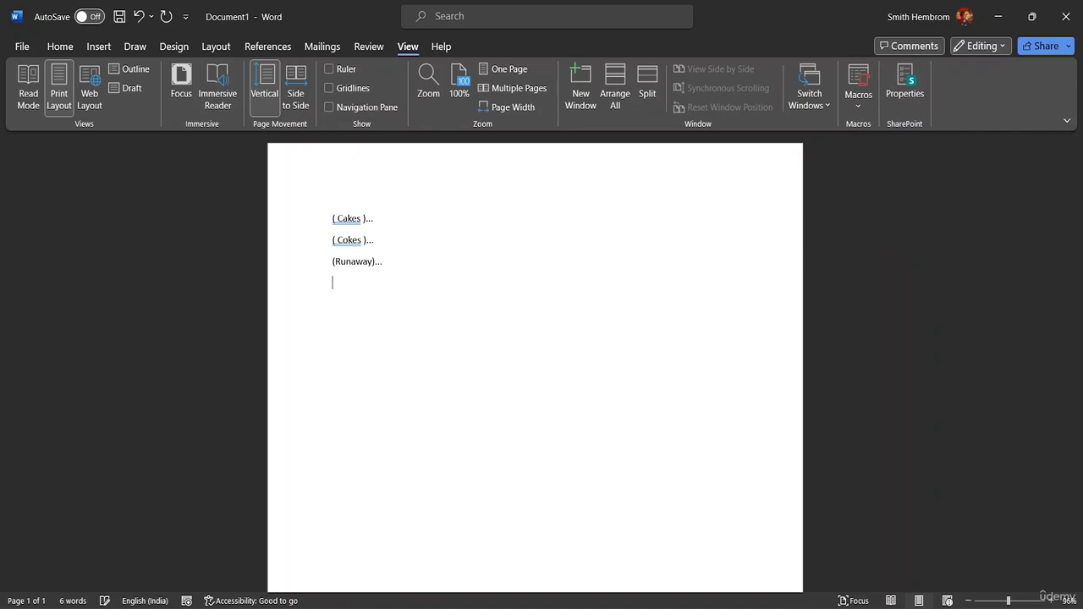
# Step: Enter the test word Random on a new line below (Runaway)... and clear it again
pyautogui.write('Randow')
pyautogui.press('BackSpace')
pyautogui.write('m')
pyautogui.hotkey('ctrl', 'm')
pyautogui.hotkey('ctrl', 'z')
pyautogui.press('BackSpace')
pyautogui.write('w')
pyautogui.hotkey('ctrl', 'BackSpace')
pyautogui.press('BackSpace')
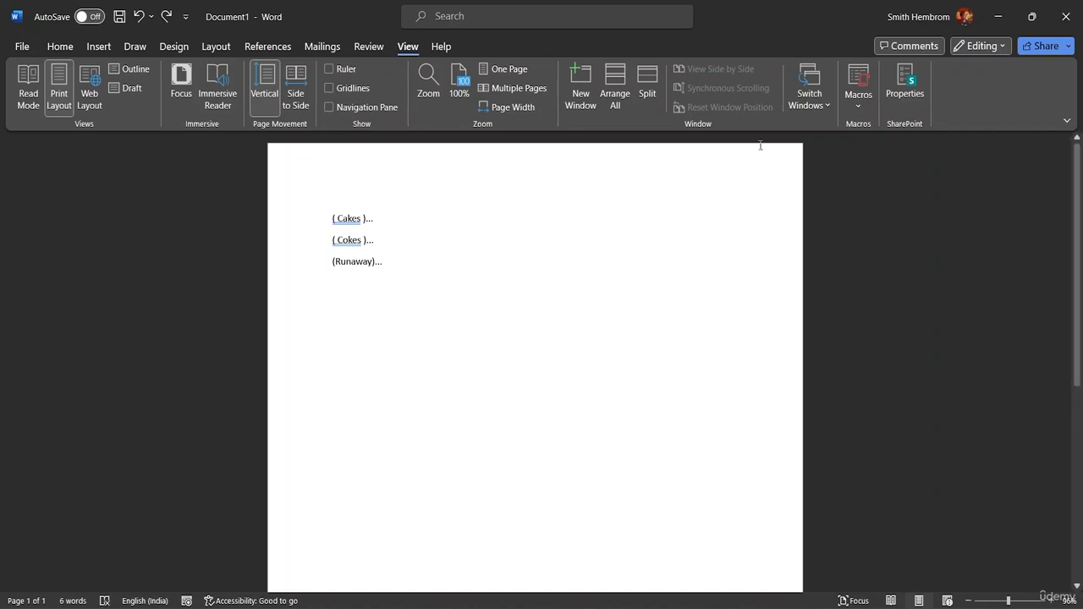
# Step: Delete the macros Bracket, Macro1 and Macro2
pyautogui.click(861, 105)
pyautogui.click(889, 126)
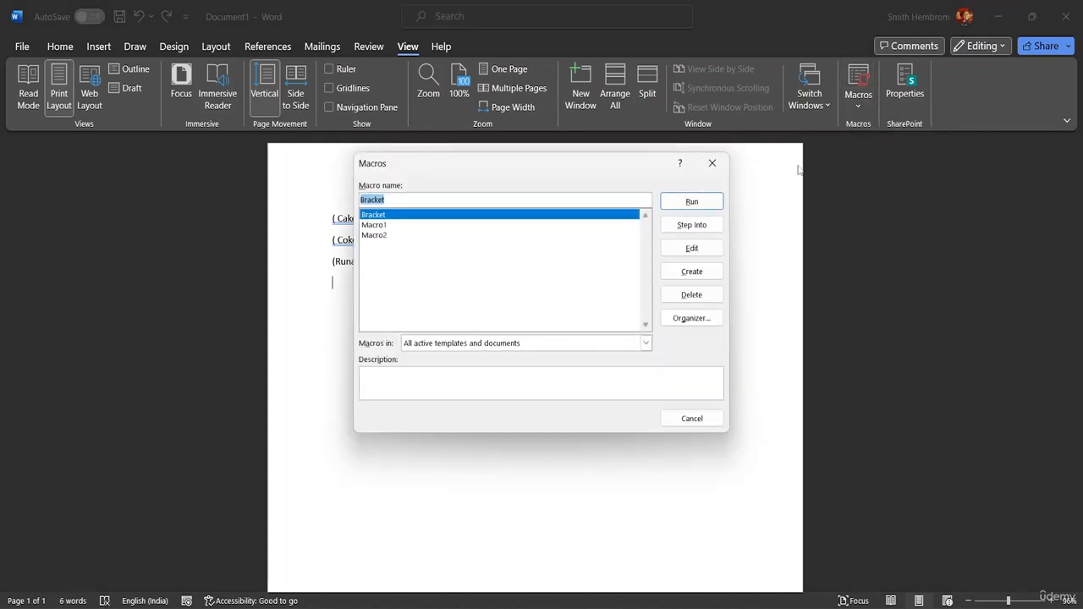
pyautogui.click(380, 227)
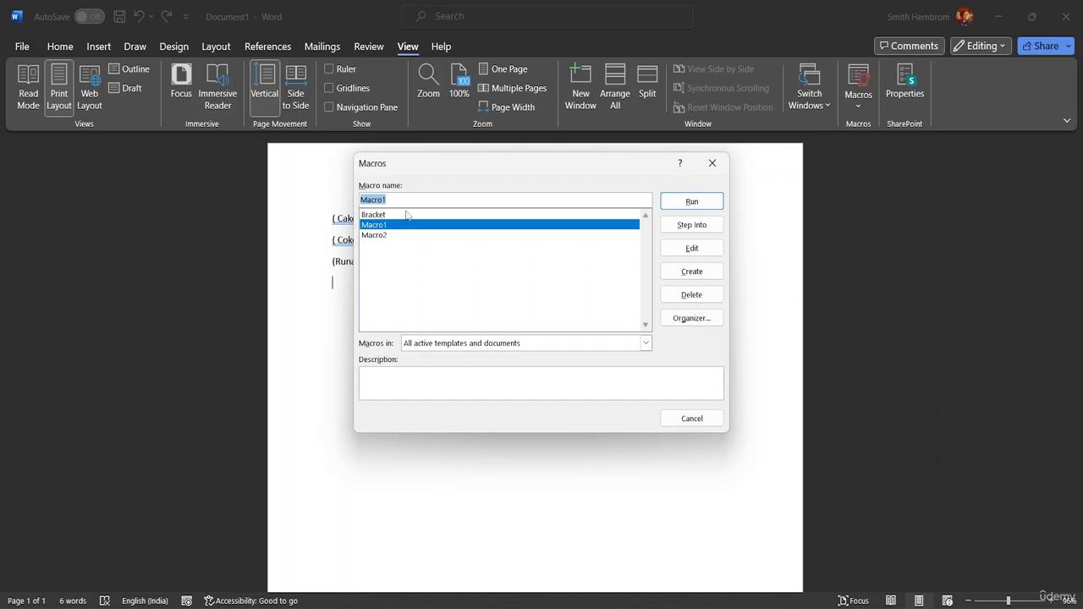
pyautogui.click(408, 215)
pyautogui.click(692, 295)
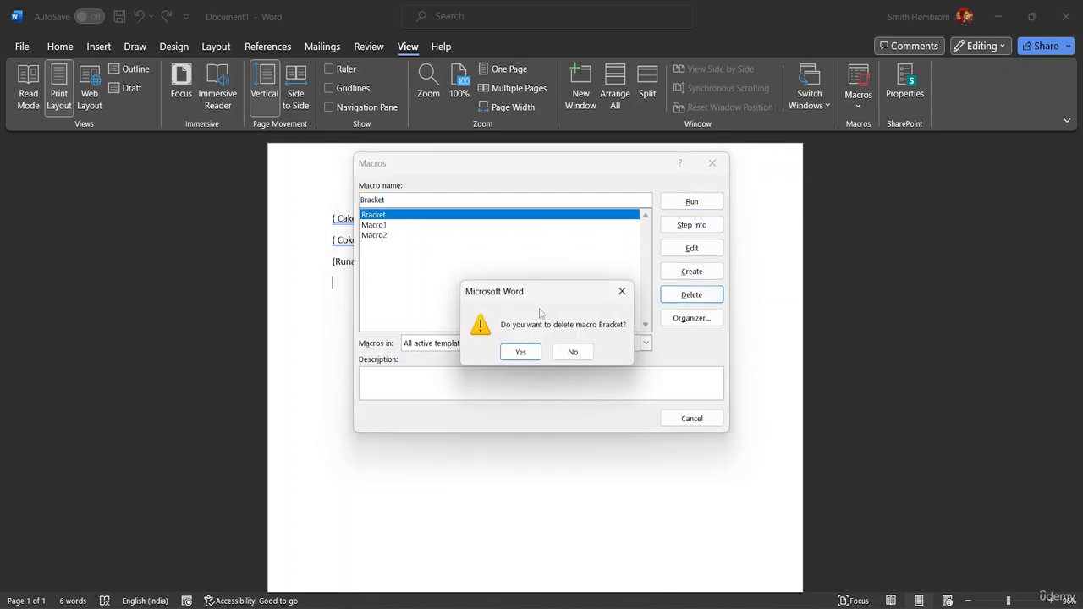
pyautogui.click(518, 353)
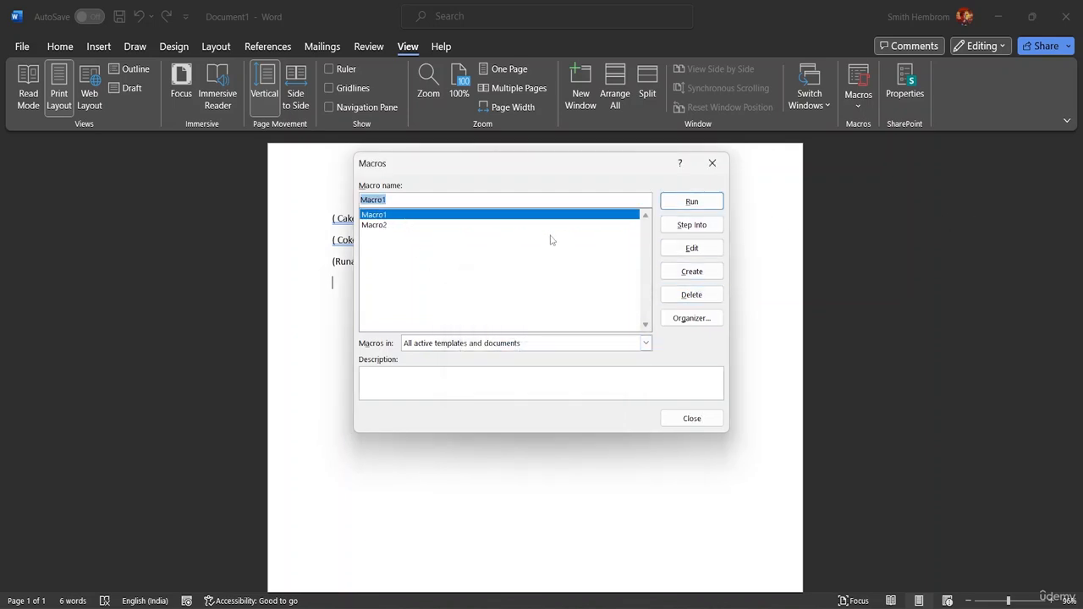
pyautogui.click(692, 295)
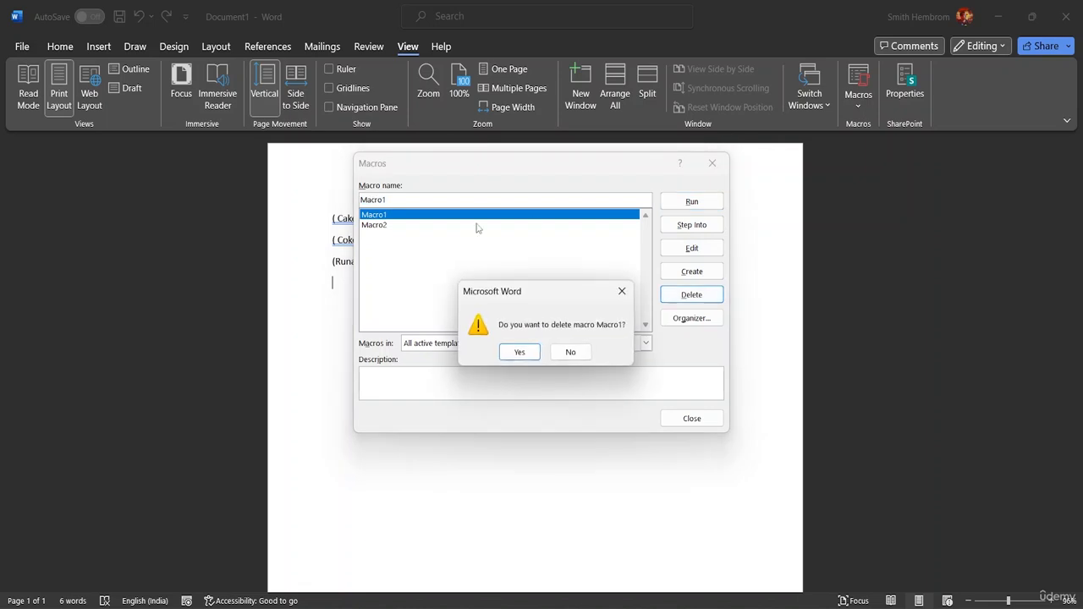
pyautogui.click(517, 352)
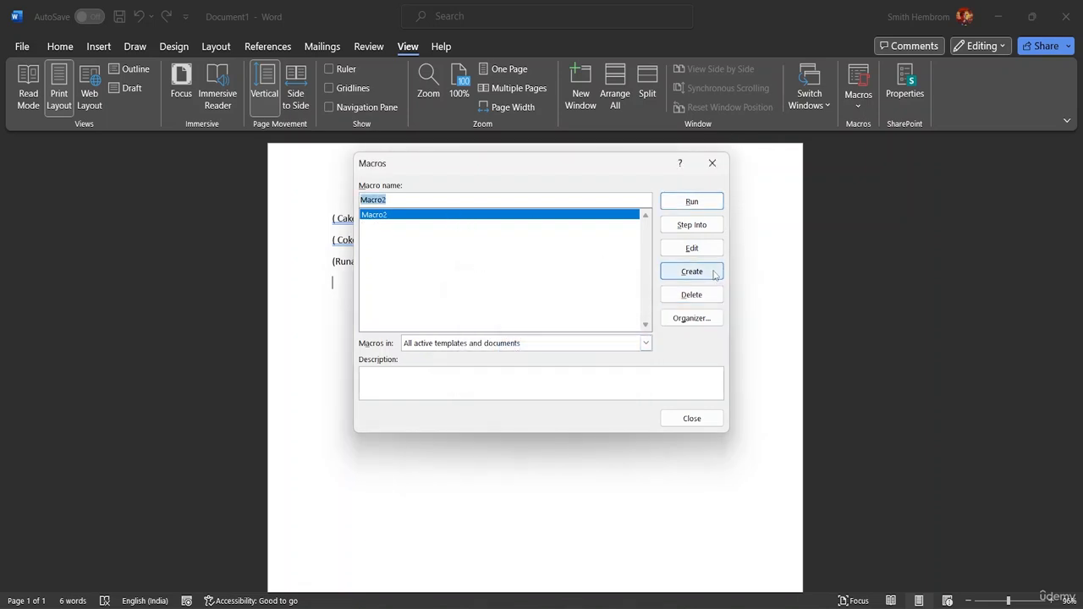
pyautogui.click(698, 296)
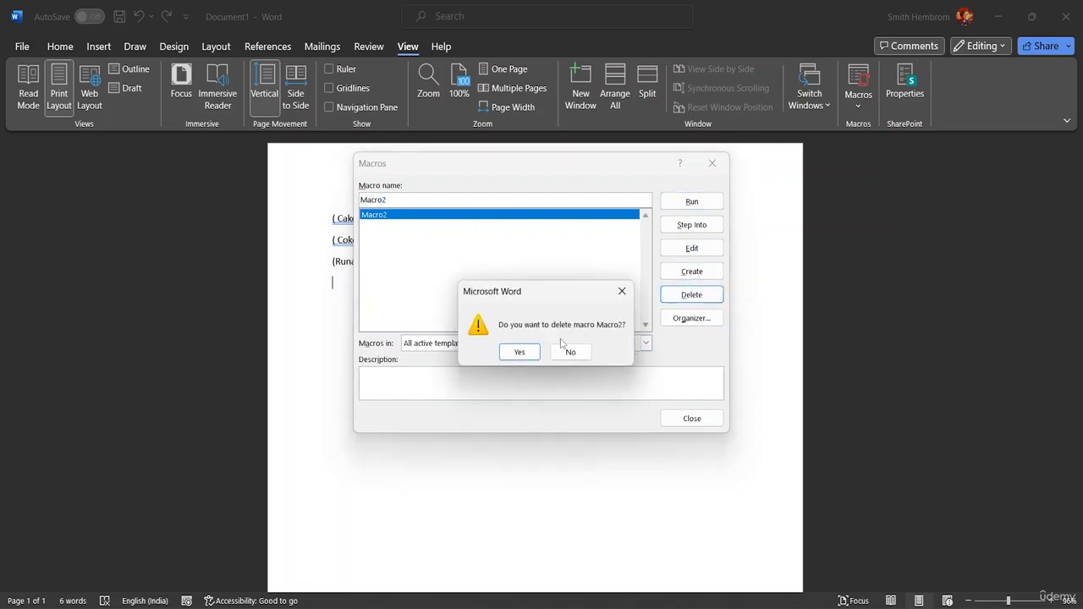
pyautogui.click(519, 351)
pyautogui.click(694, 421)
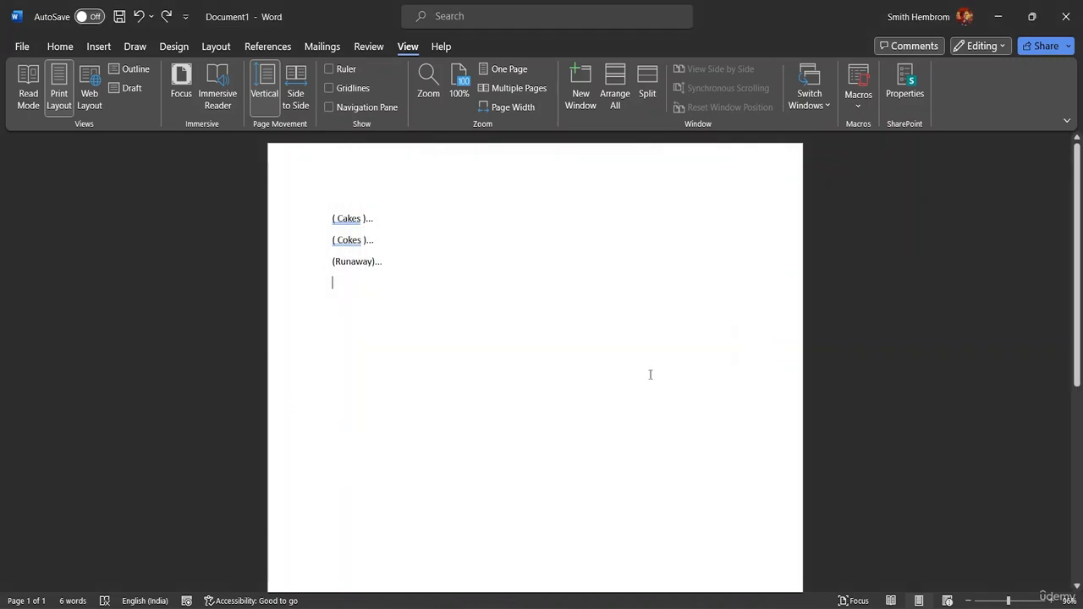
# Step: Delete all the bracketed sample text so the document is empty
pyautogui.click(397, 259)
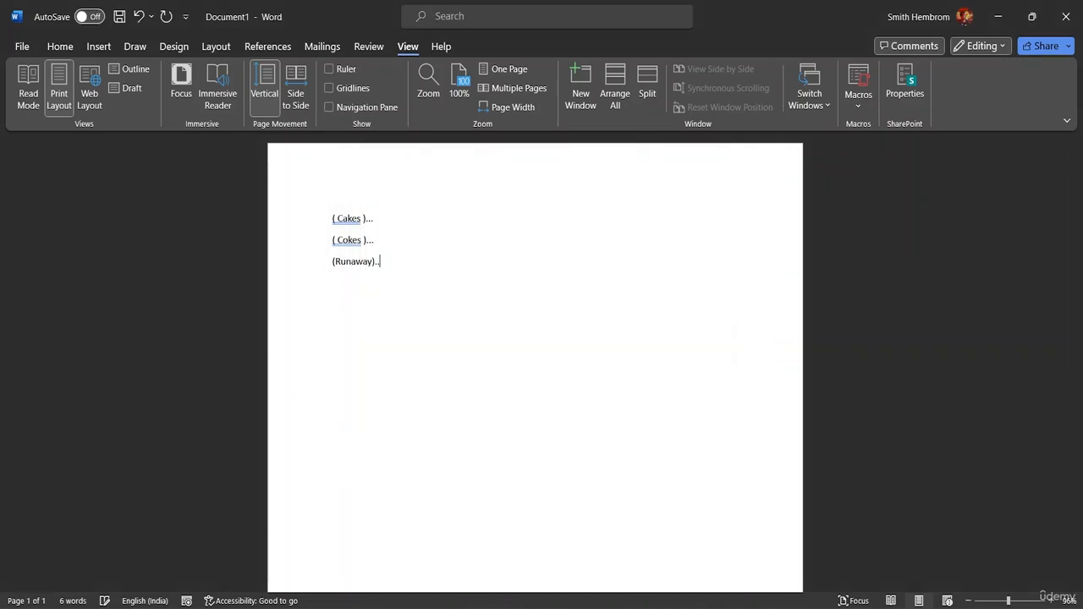
pyautogui.press('BackSpace')
pyautogui.press('BackSpace')
pyautogui.press('BackSpace')
pyautogui.press('BackSpace')
pyautogui.press('BackSpace')
pyautogui.press('BackSpace')
pyautogui.press('BackSpace')
pyautogui.press('BackSpace')
pyautogui.press('BackSpace')
pyautogui.press('BackSpace')
pyautogui.press('BackSpace')
pyautogui.press('BackSpace')
pyautogui.press('BackSpace')
pyautogui.press('BackSpace')
pyautogui.press('BackSpace')
pyautogui.press('BackSpace')
pyautogui.press('BackSpace')
pyautogui.press('BackSpace')
pyautogui.press('BackSpace')
pyautogui.press('BackSpace')
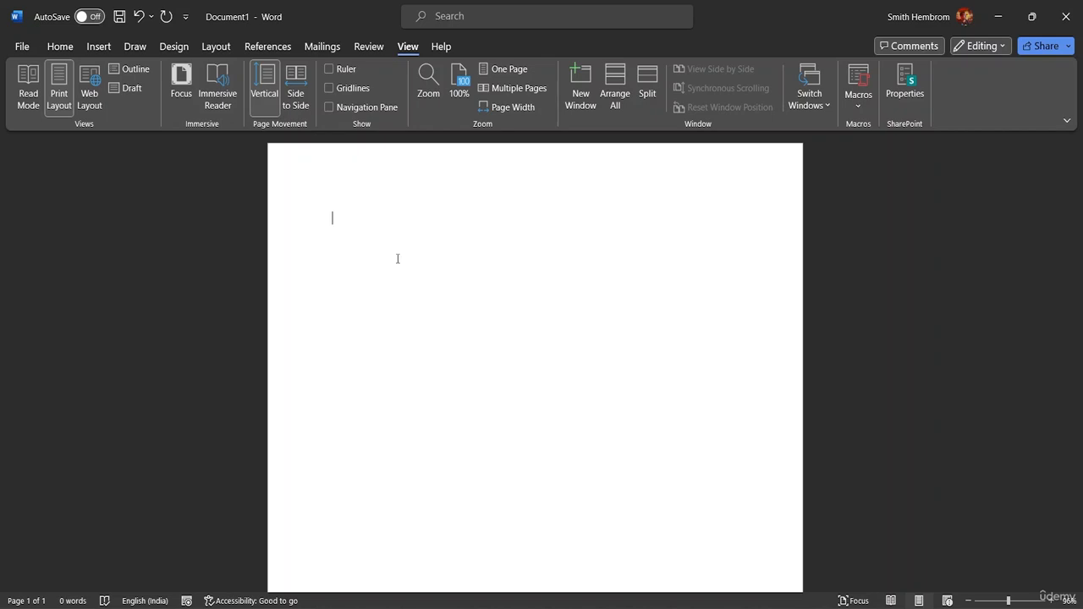
# Step: Enter the sample words Cake, Coke, Chocolates and Ballons, each on its own line
pyautogui.write('Ca')
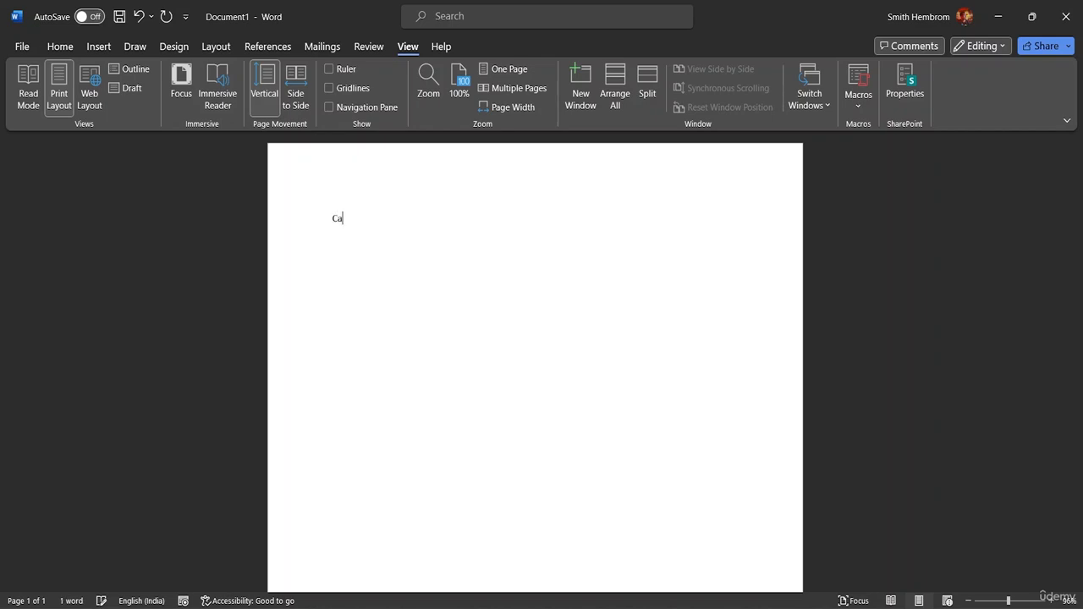
pyautogui.write('kes')
pyautogui.press('BackSpace')
pyautogui.write('C')
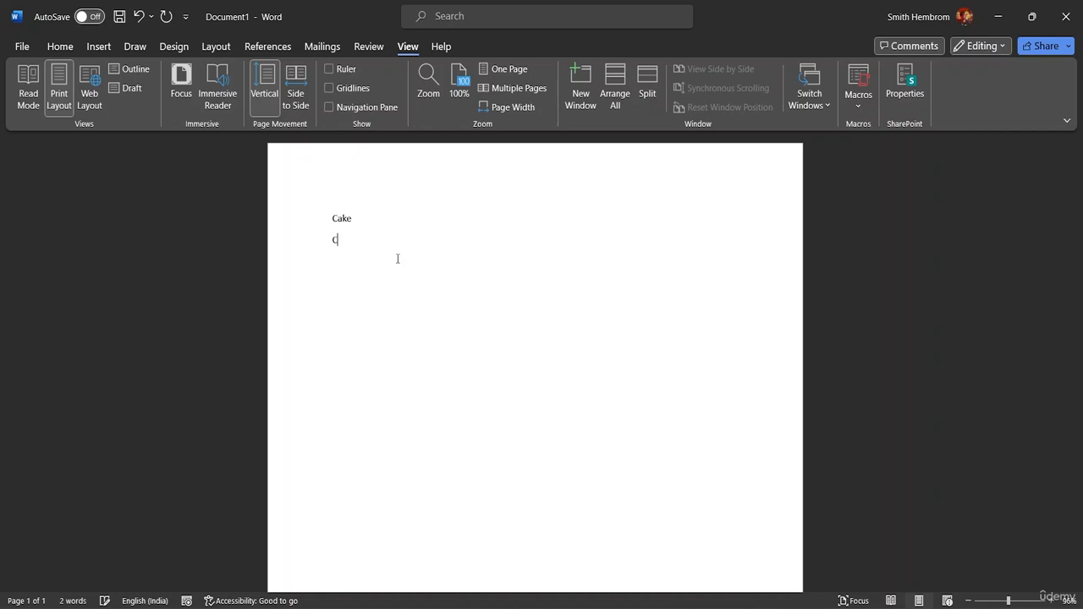
pyautogui.write('oke')
pyautogui.press('Return')
pyautogui.write('Chocolates')
pyautogui.press('Return')
pyautogui.write('Ballons')
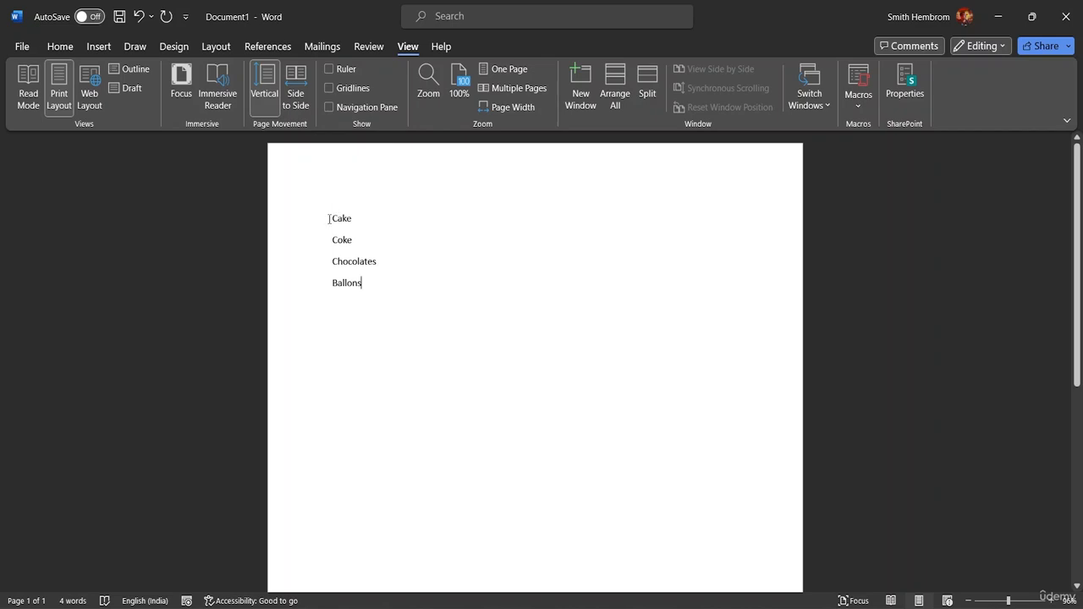
# Step: Start recording a new macro under its default name, stored in Normal and assigned to Ctrl+Shift+B
pyautogui.click(865, 116)
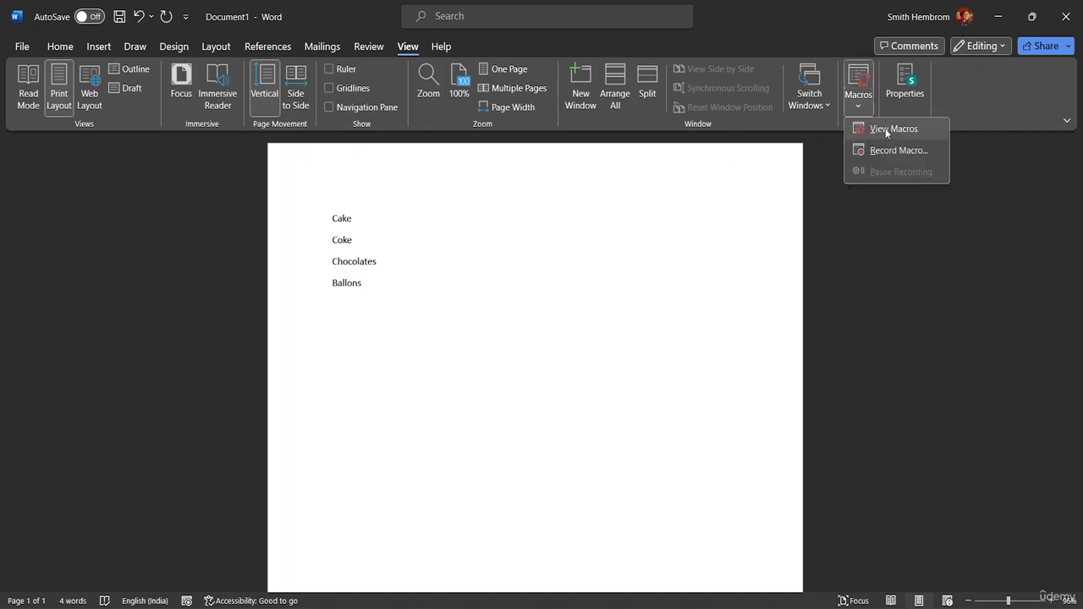
pyautogui.click(888, 149)
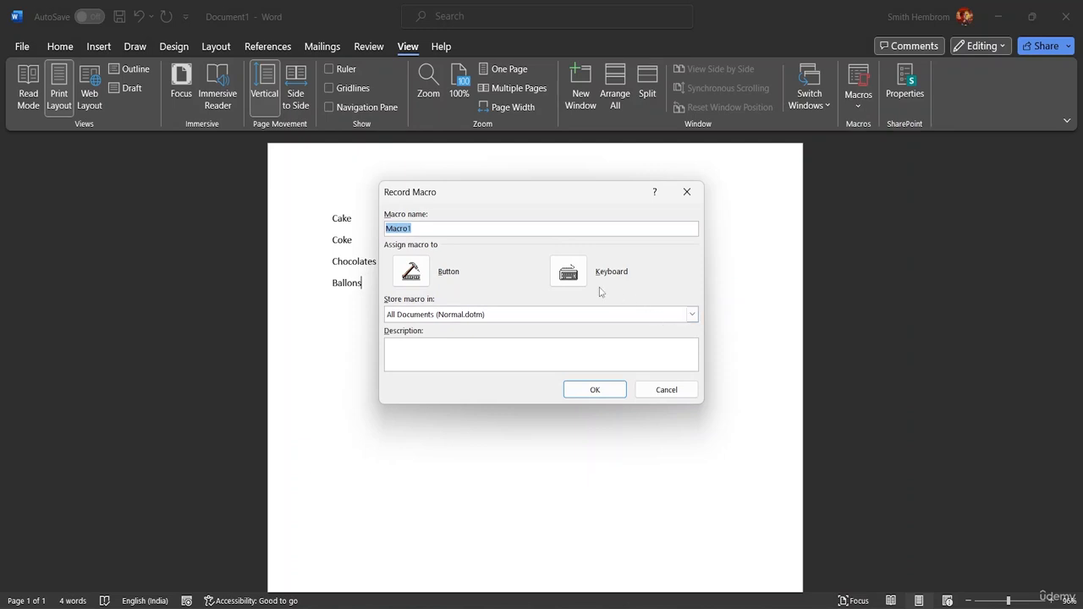
pyautogui.click(575, 276)
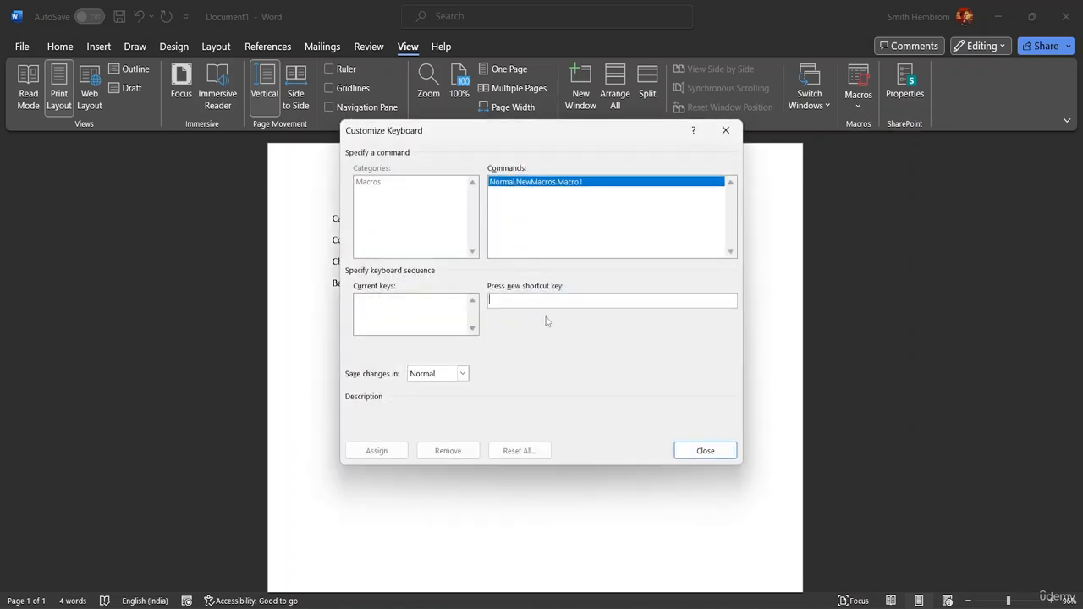
pyautogui.hotkey('ctrl', 'shift', 'b')
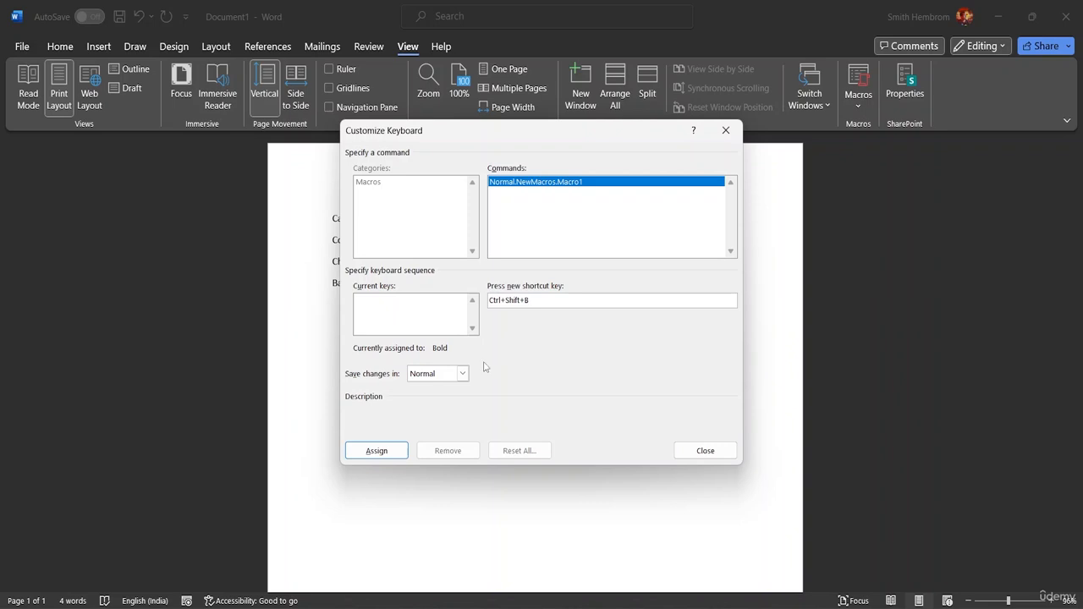
pyautogui.click(378, 449)
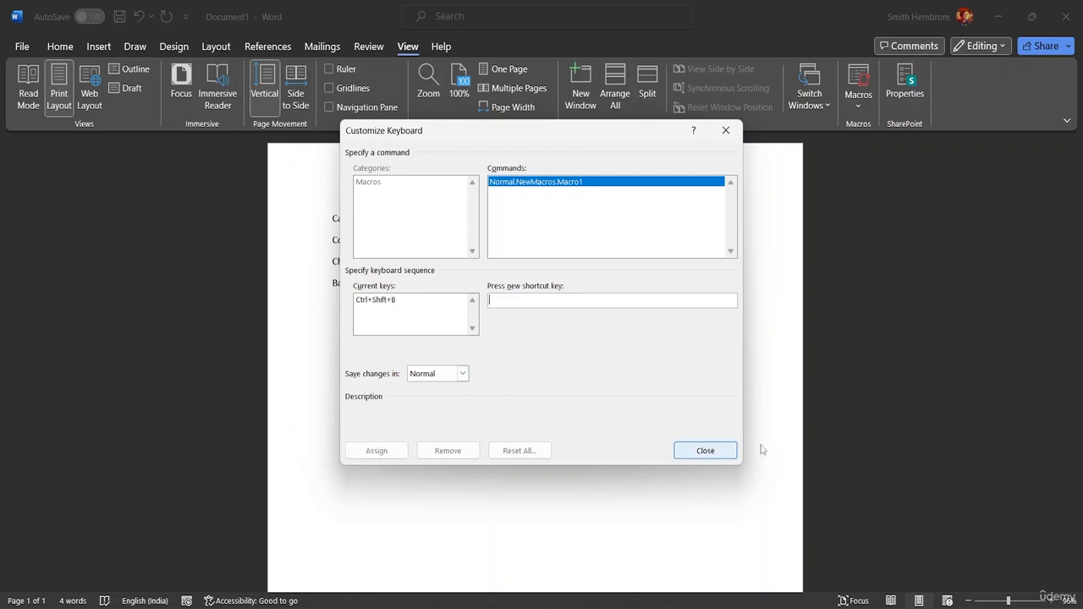
pyautogui.click(699, 450)
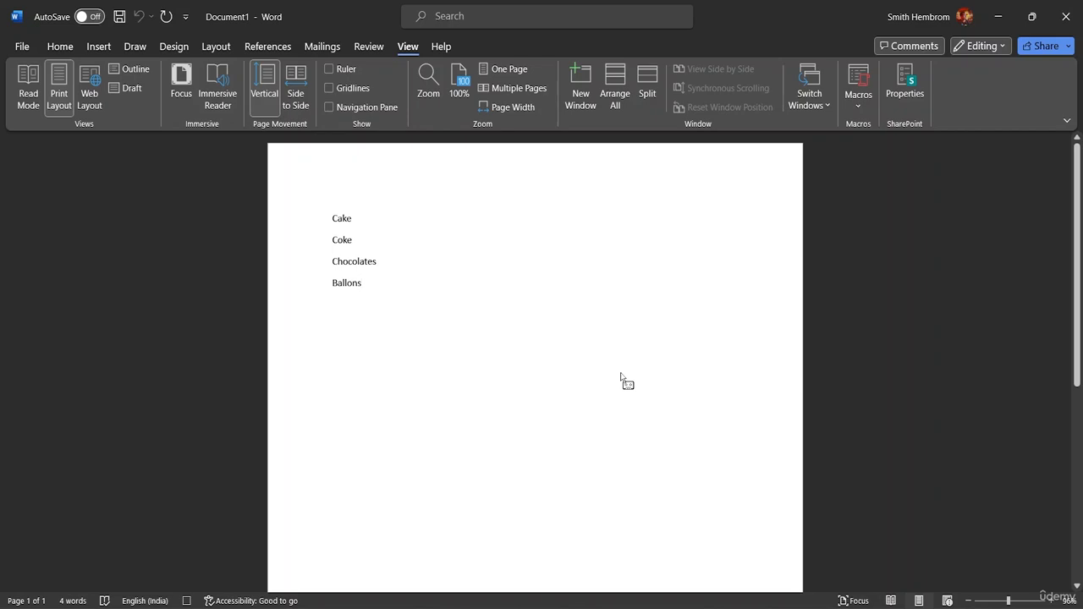
# Step: Record adding an opening bracket before Cake and a closing bracket after it, and stop the macro recording
pyautogui.hotkey('shift', 'Home')
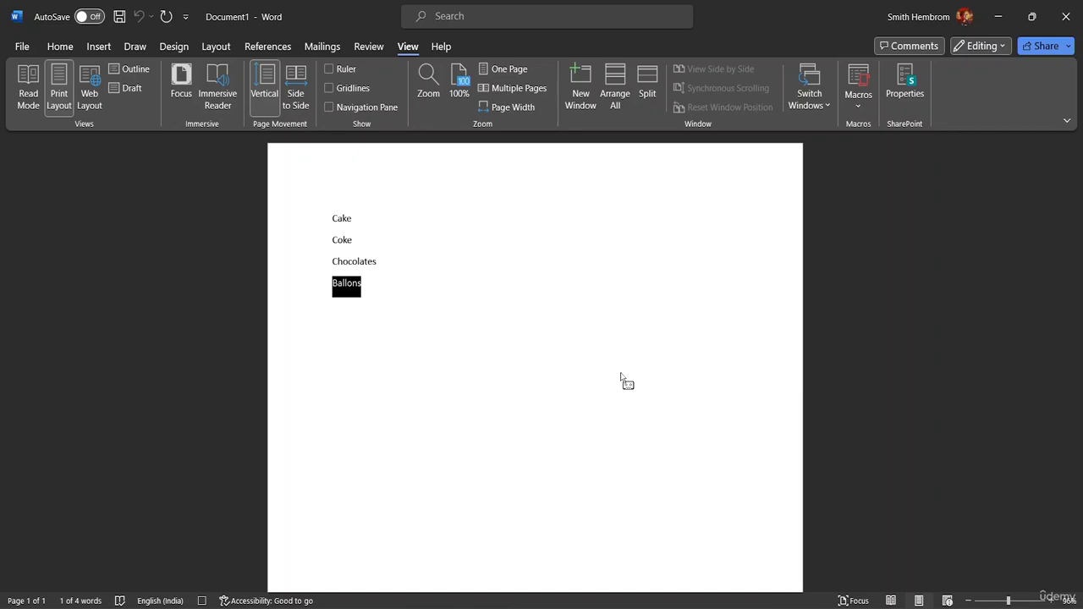
pyautogui.click(435, 315)
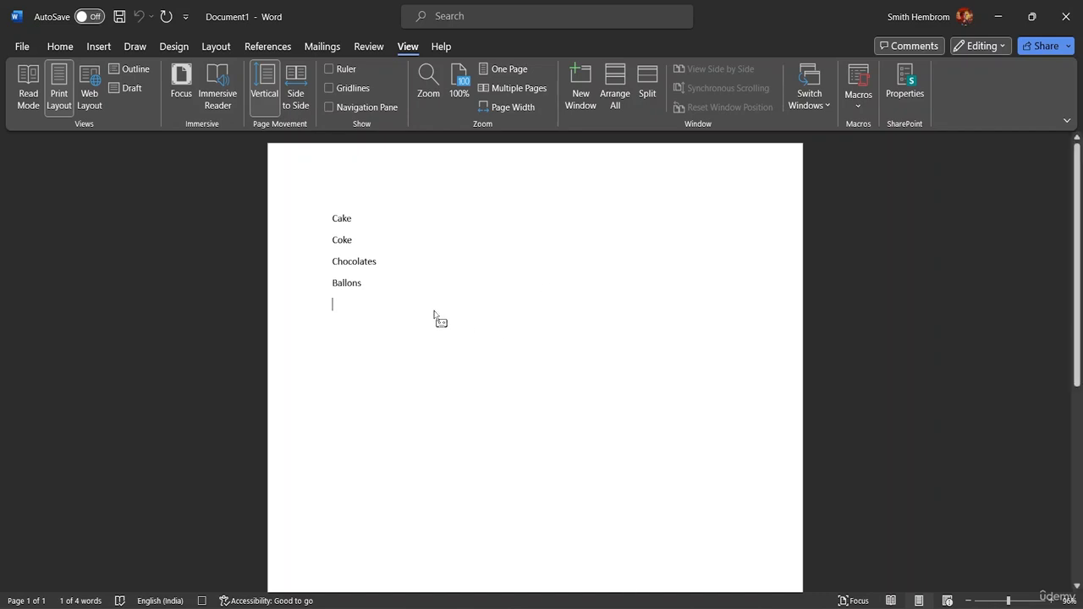
pyautogui.moveTo(354, 219); pyautogui.dragTo(444, 262)
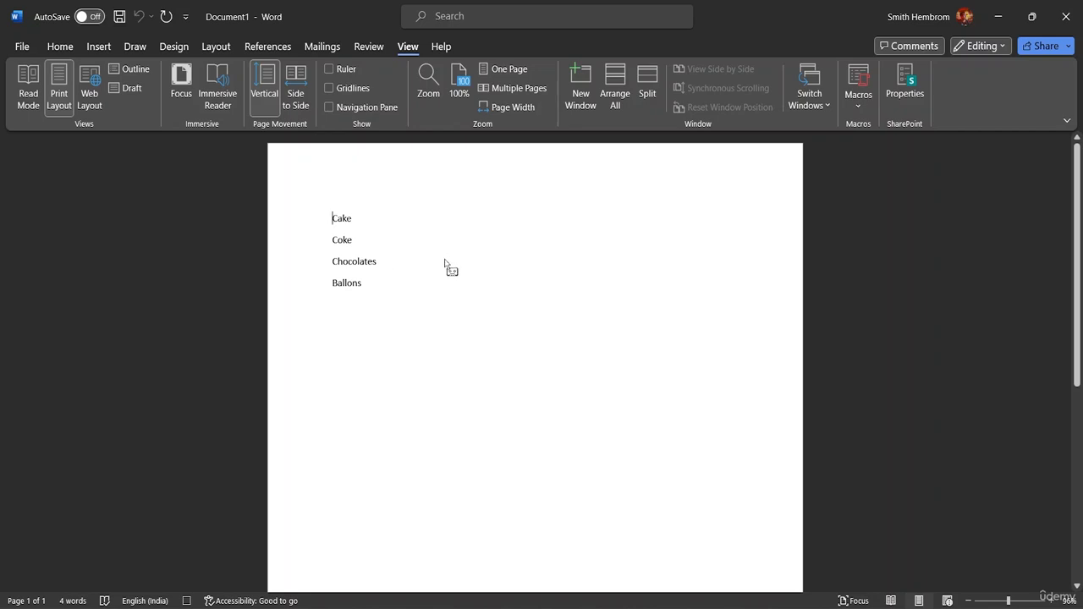
pyautogui.write('(')
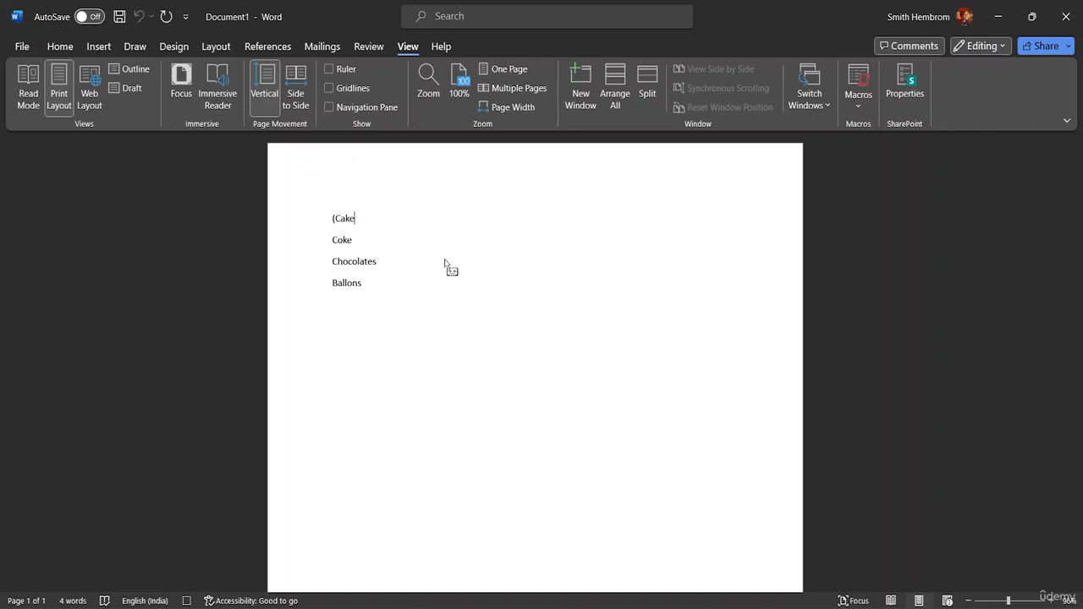
pyautogui.write(')')
pyautogui.click(857, 89)
pyautogui.click(892, 150)
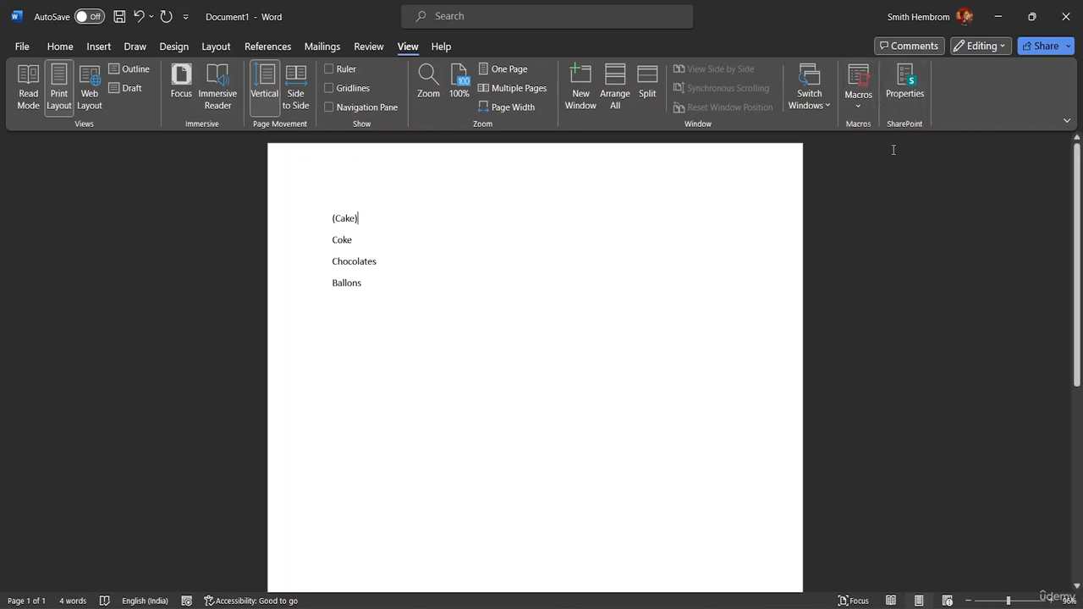
# Step: Run the bracketing macro on the lines Coke, Chocolates and Ballons
pyautogui.click(335, 238)
pyautogui.hotkey('ctrl', 'm')
pyautogui.press('Down')
pyautogui.press('Home')
pyautogui.hotkey('ctrl', 'm')
pyautogui.hotkey('ctrl', 'm')
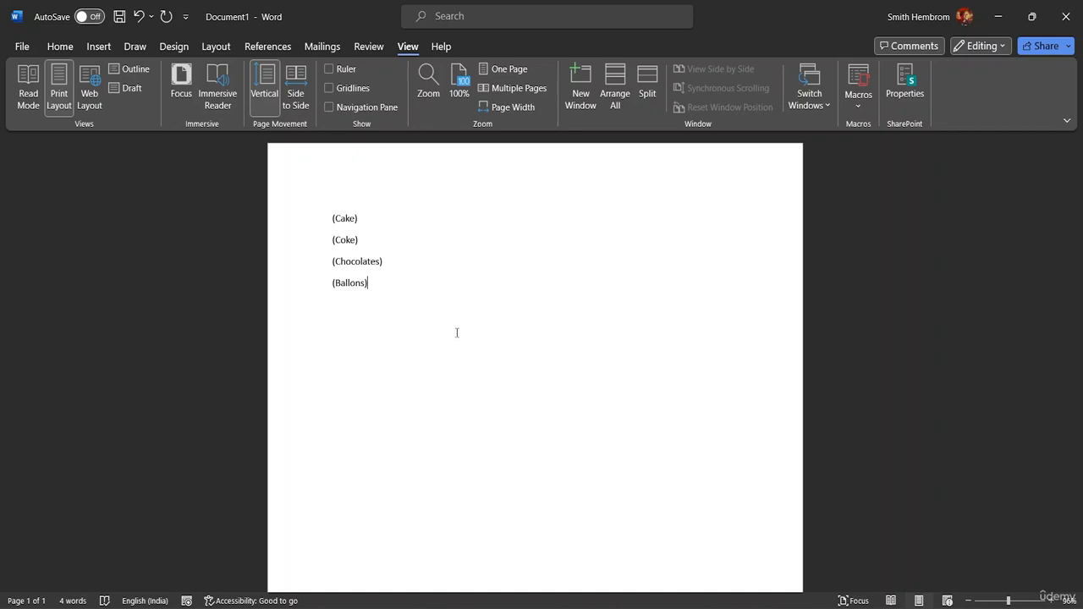
# Step: Swap the brackets in Macro1's code so the first TypeText line enters ")" and the second enters "("
pyautogui.click(860, 105)
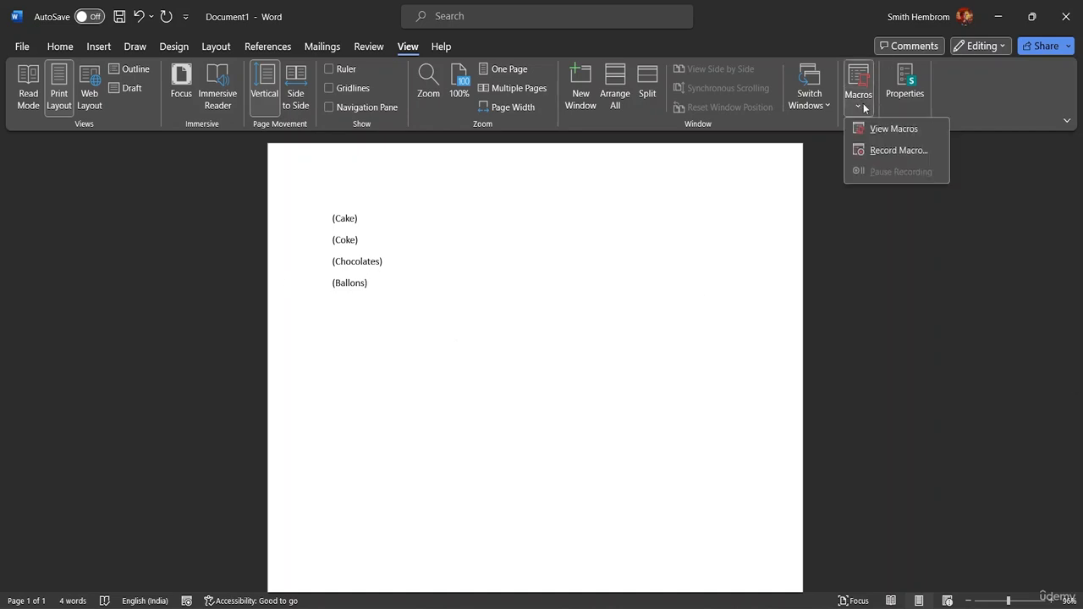
pyautogui.click(894, 129)
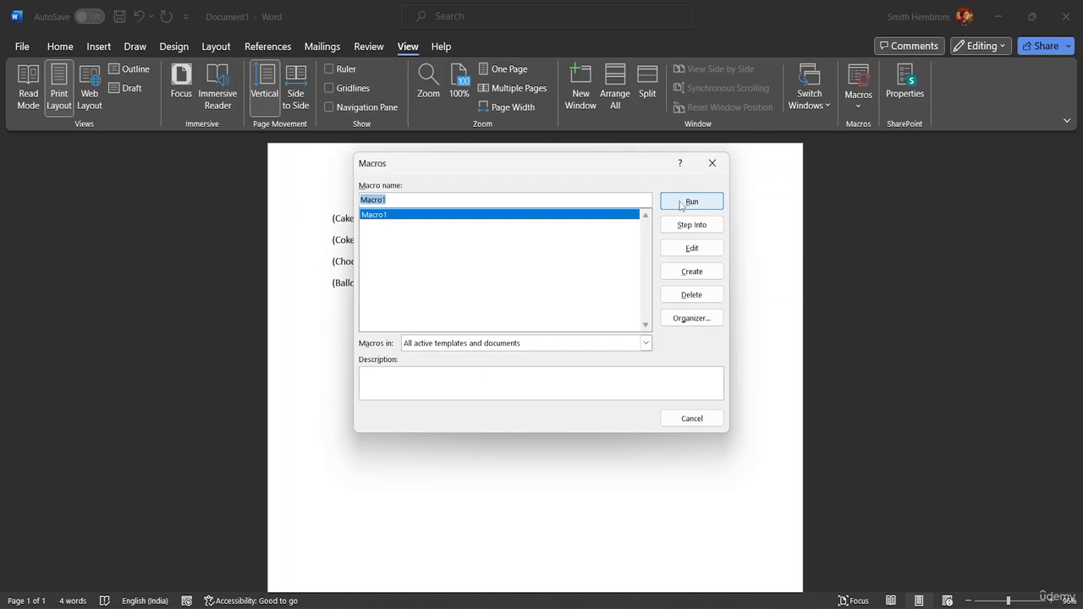
pyautogui.click(686, 250)
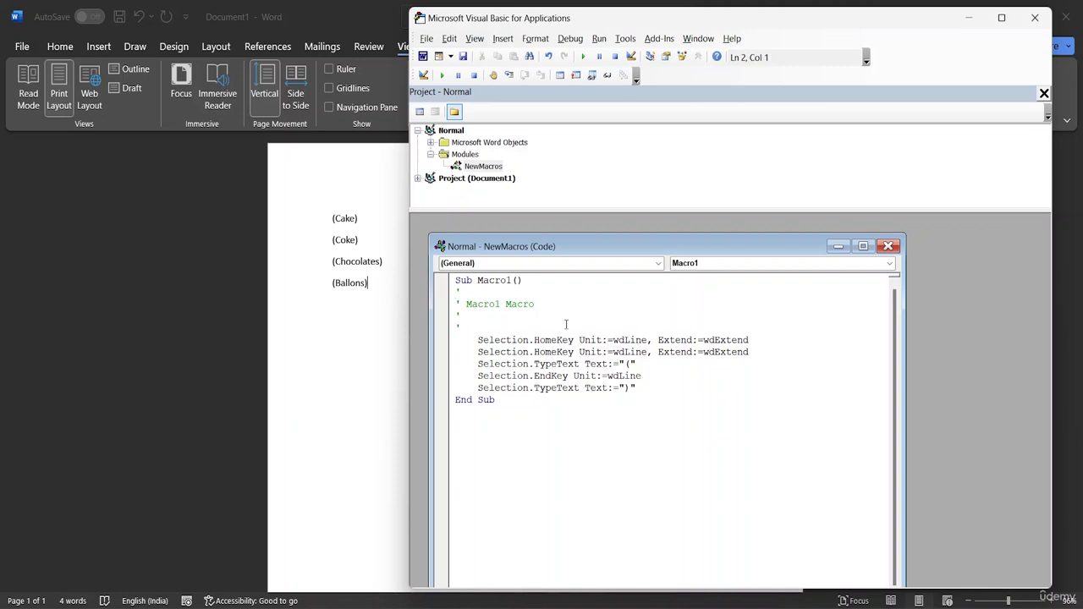
pyautogui.moveTo(637, 250); pyautogui.dragTo(671, 236)
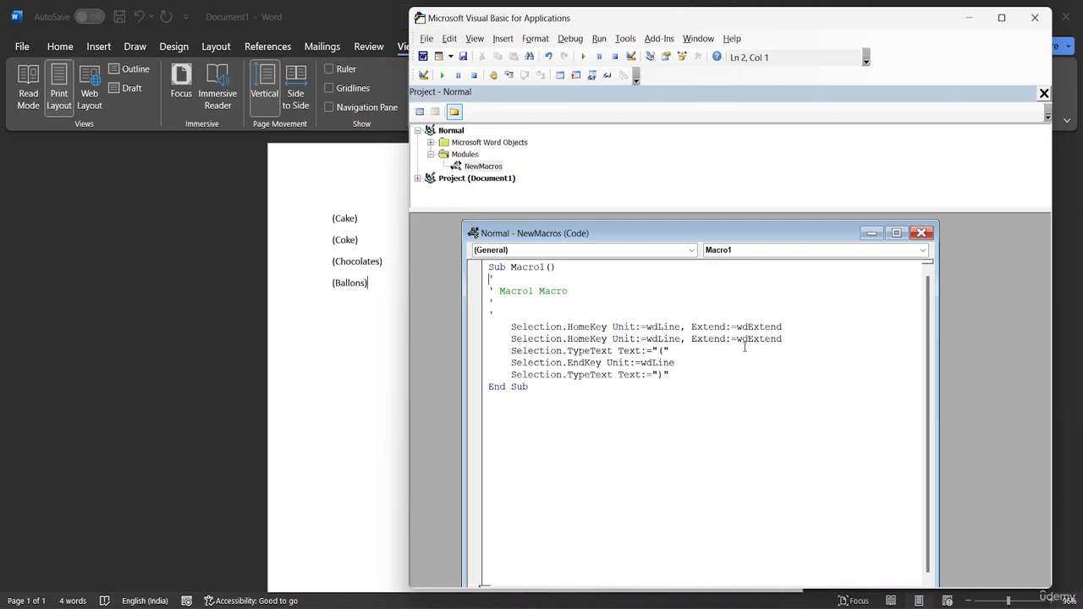
pyautogui.click(661, 374)
pyautogui.press('BackSpace')
pyautogui.write('(')
pyautogui.click(663, 352)
pyautogui.press('BackSpace')
pyautogui.write(')')
# Step: Empty the text string in Macro1's first TypeText line and return to the document
pyautogui.press('Return')
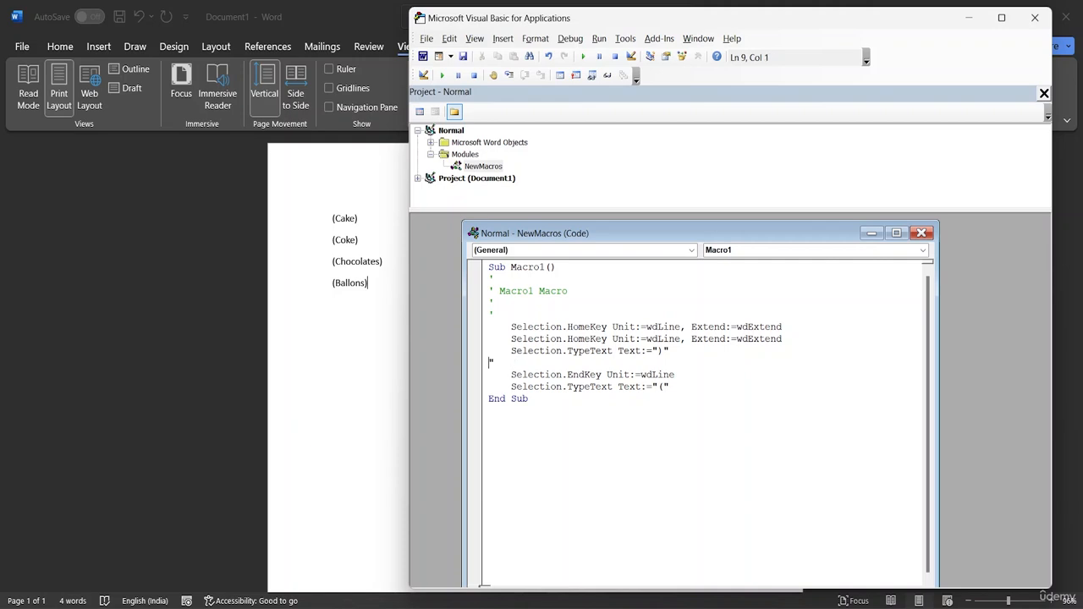
pyautogui.press('Tab')
pyautogui.press('BackSpace')
pyautogui.press('BackSpace')
pyautogui.press('BackSpace')
pyautogui.press('BackSpace')
pyautogui.click(701, 439)
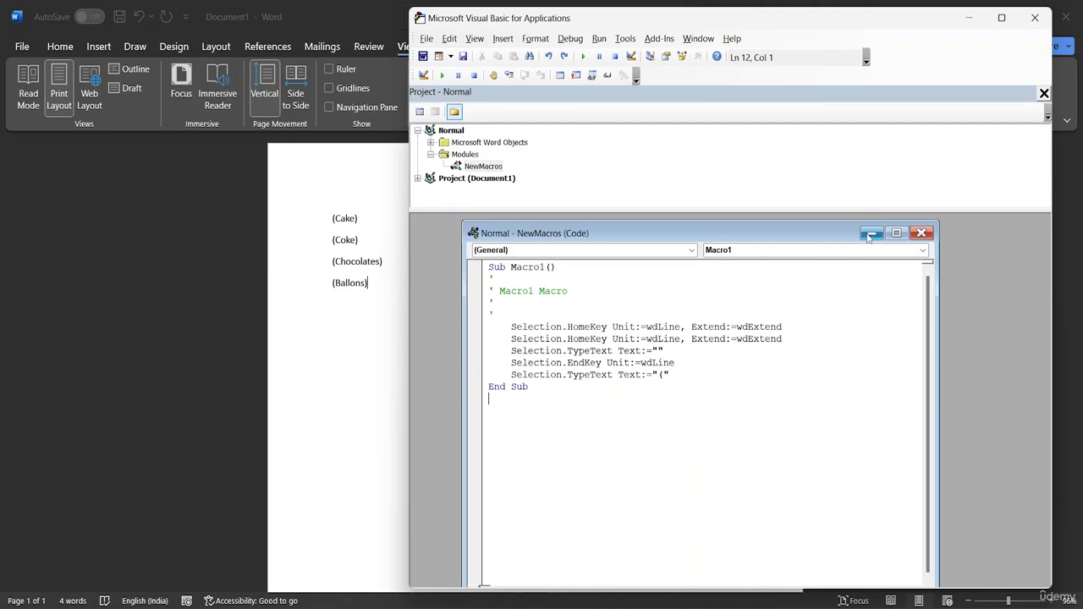
pyautogui.click(870, 235)
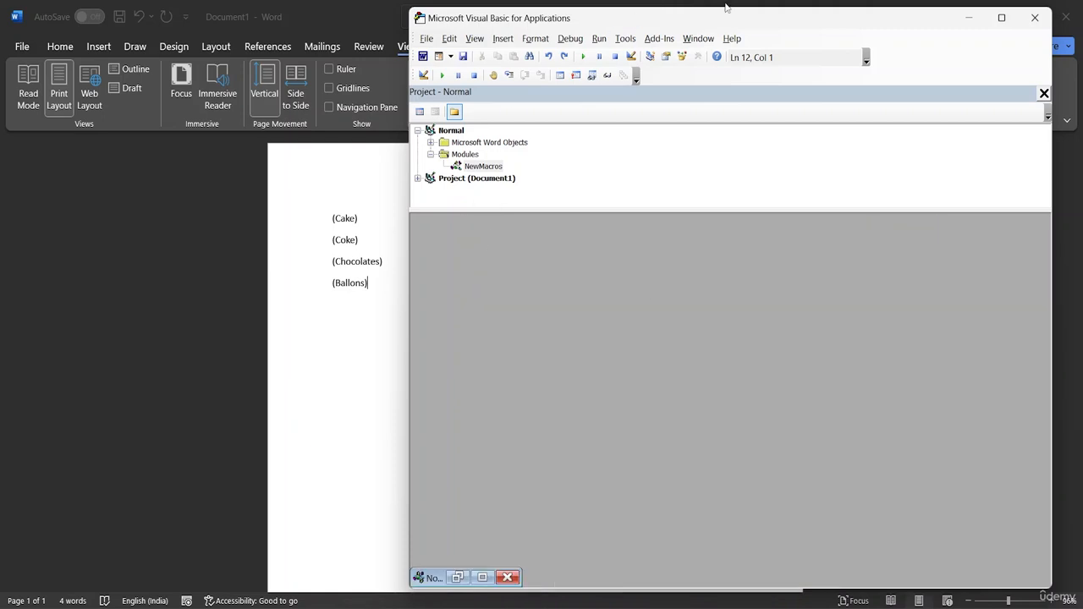
pyautogui.click(969, 16)
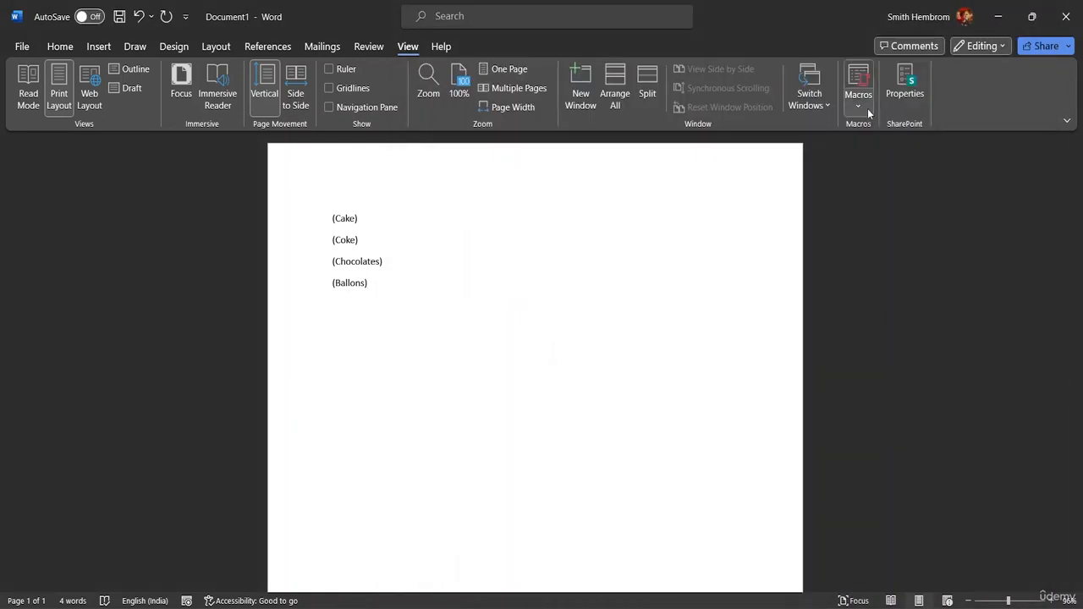
# Step: Run the edited Macro1 on the Ballons line
pyautogui.click(863, 103)
pyautogui.click(877, 131)
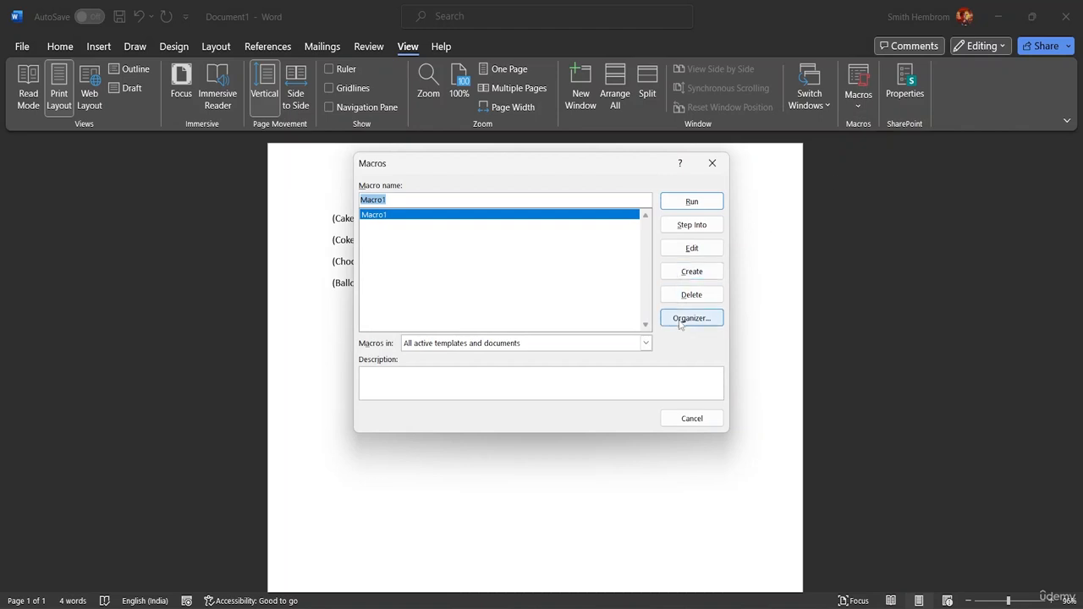
pyautogui.click(702, 208)
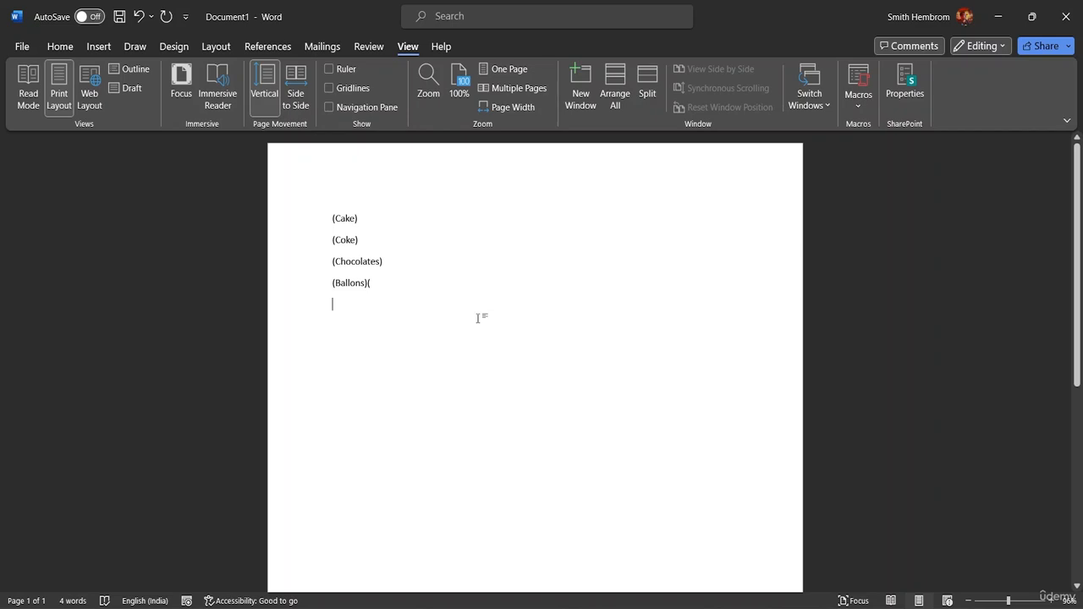
pyautogui.write('(')
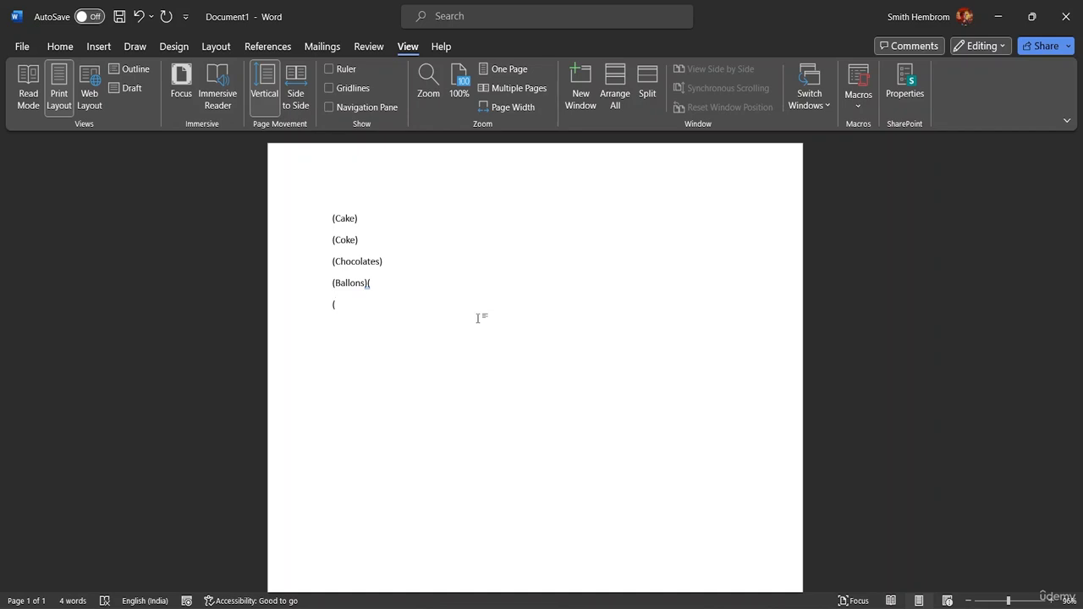
pyautogui.press('BackSpace')
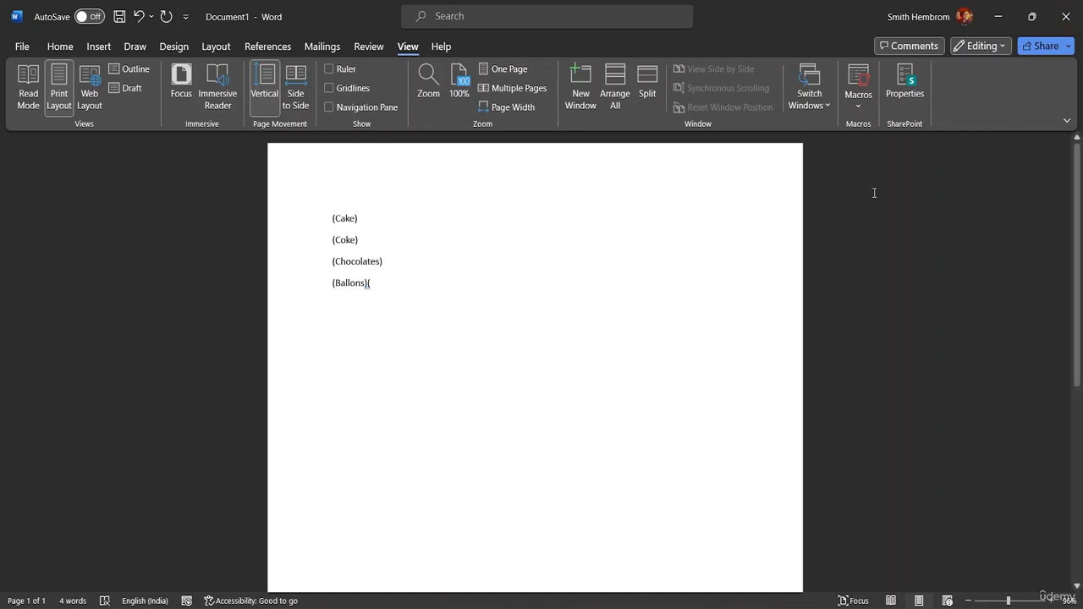
# Step: Review the code of Macro1 and close the code editor
pyautogui.click(858, 97)
pyautogui.click(878, 128)
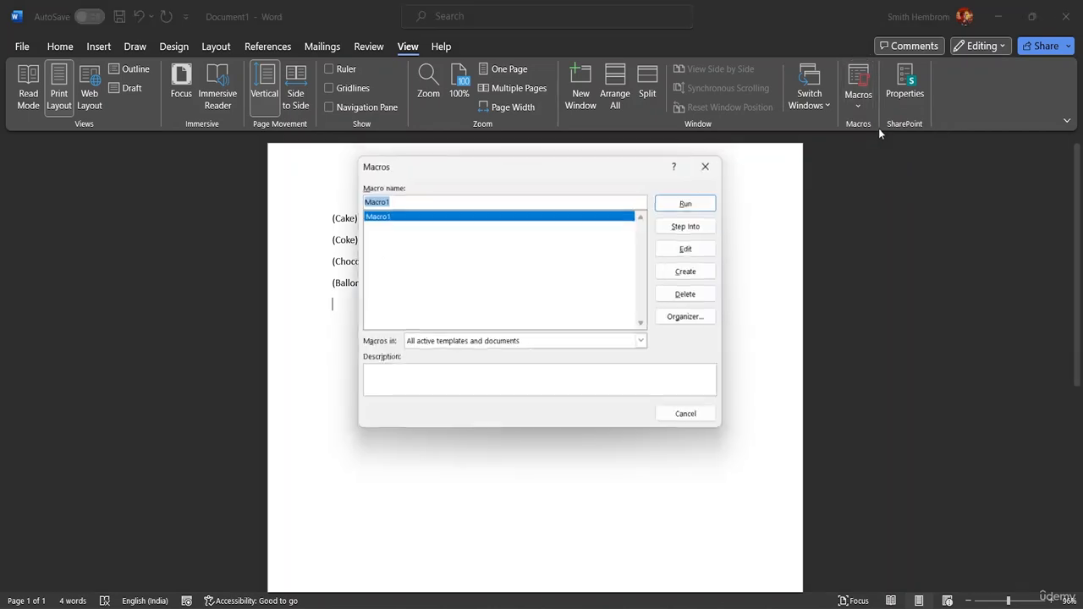
pyautogui.click(700, 250)
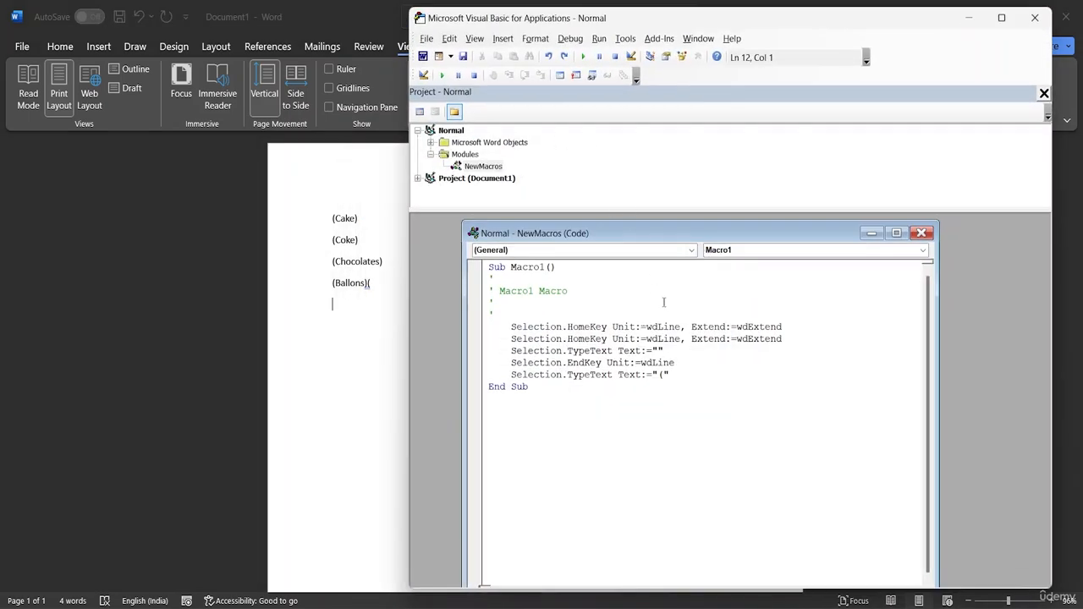
pyautogui.click(1034, 17)
pyautogui.click(857, 106)
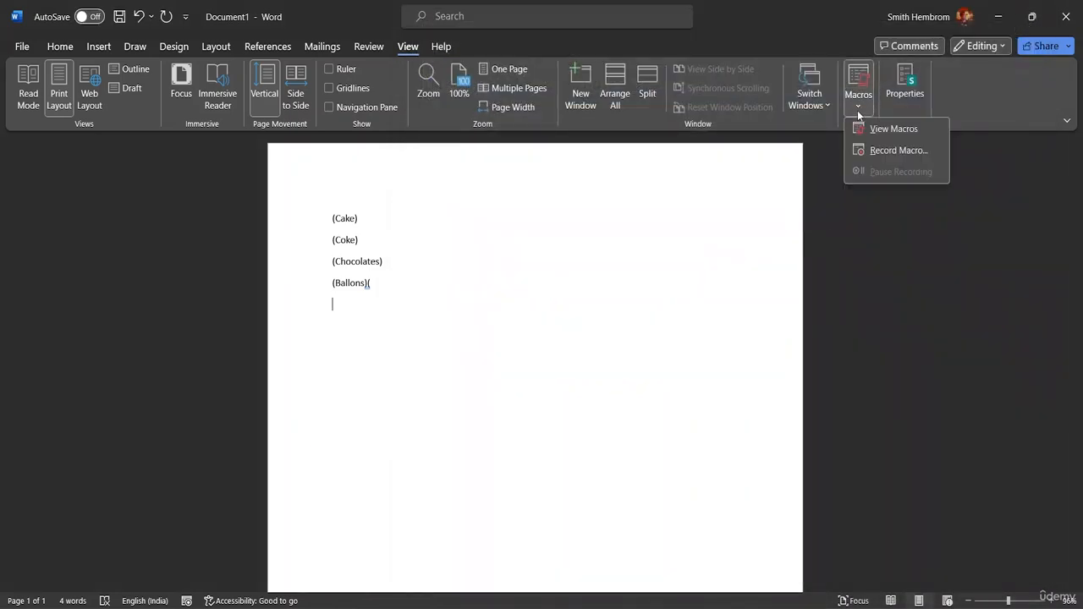
pyautogui.click(886, 133)
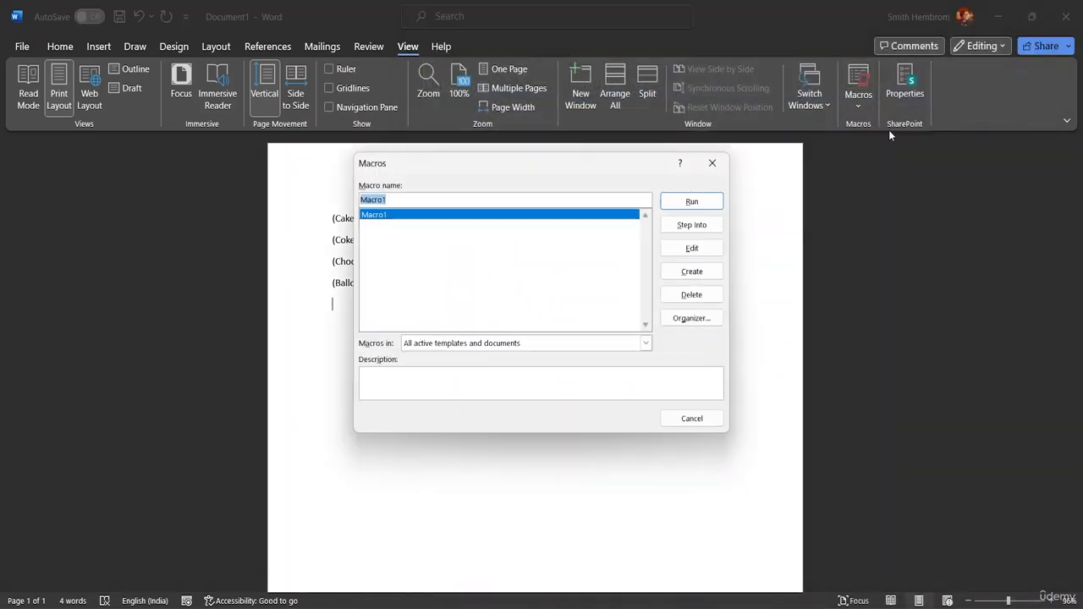
pyautogui.click(688, 295)
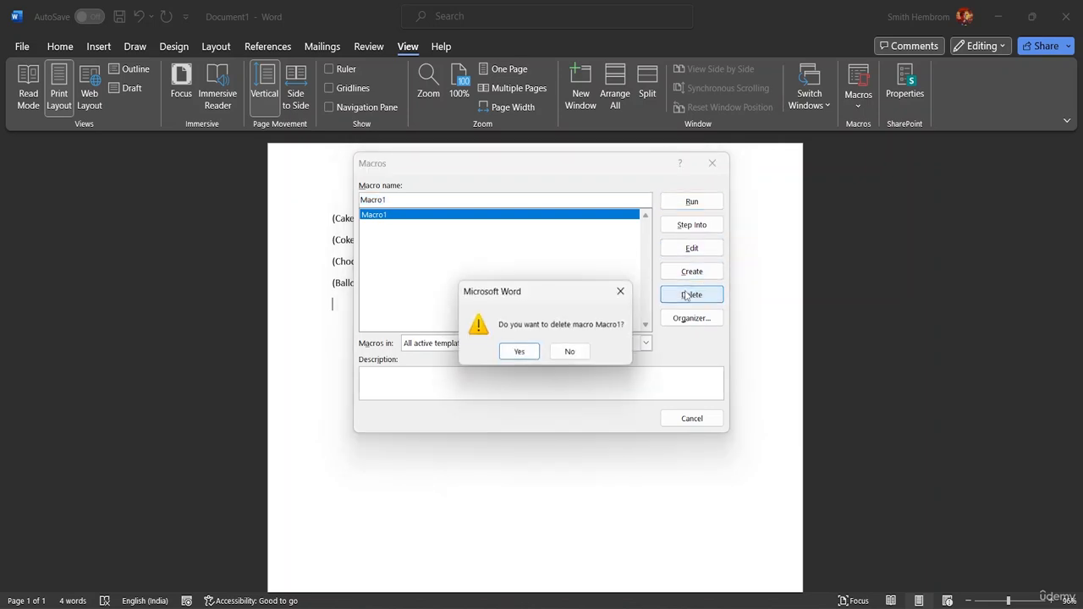
pyautogui.click(622, 292)
pyautogui.click(676, 271)
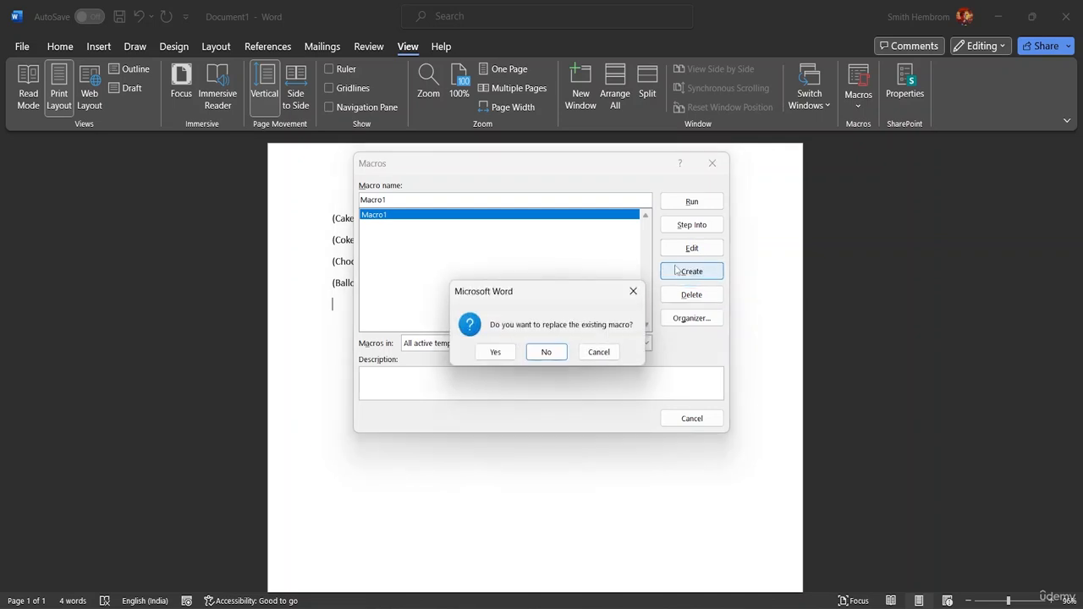
pyautogui.click(600, 353)
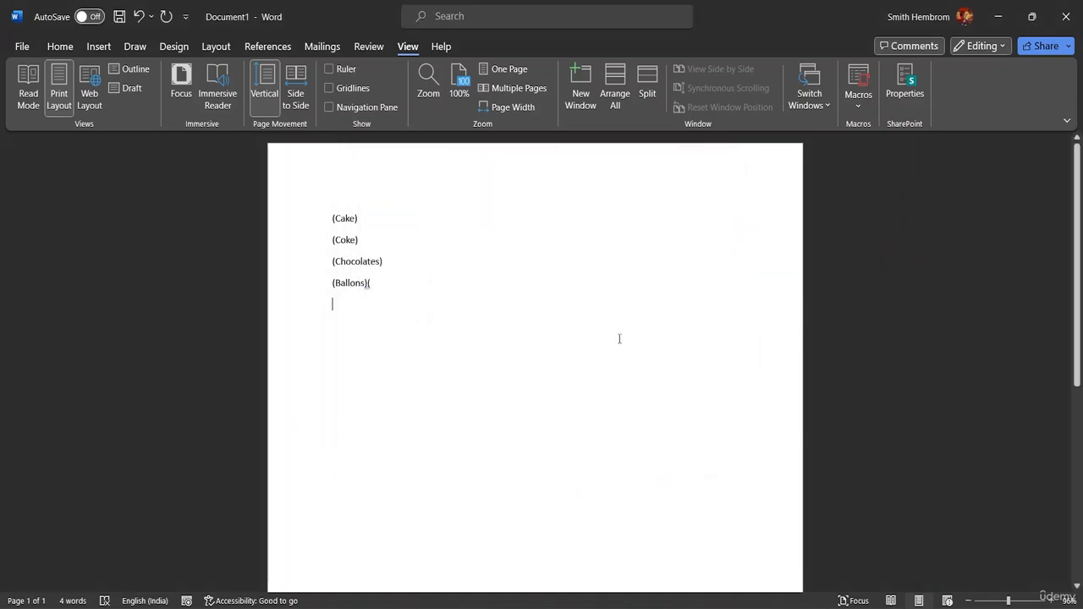
# Step: Delete Macro1 and close the macro list
pyautogui.click(858, 100)
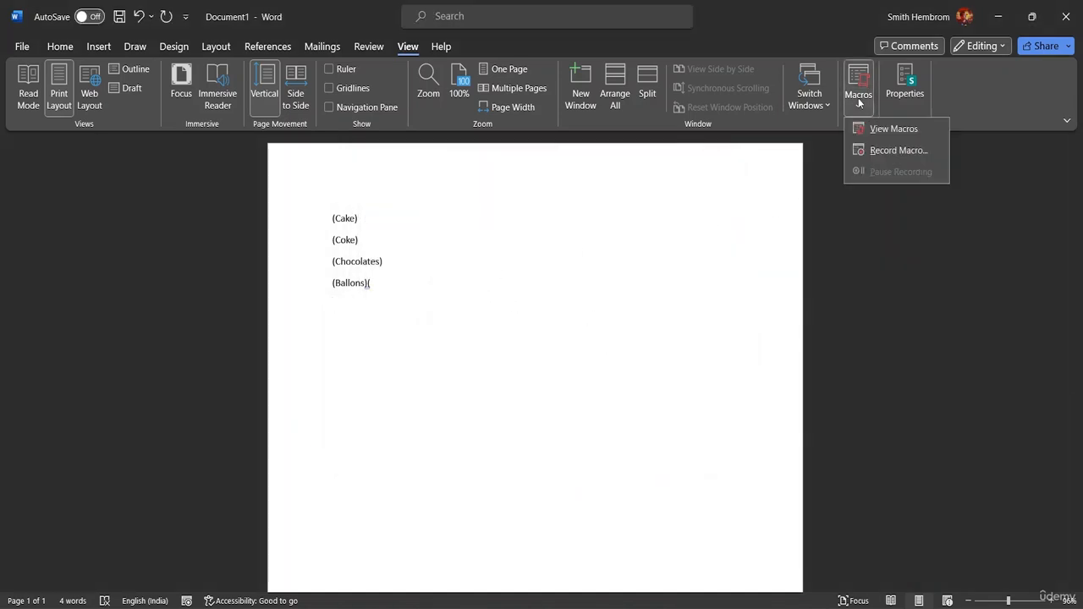
pyautogui.click(873, 129)
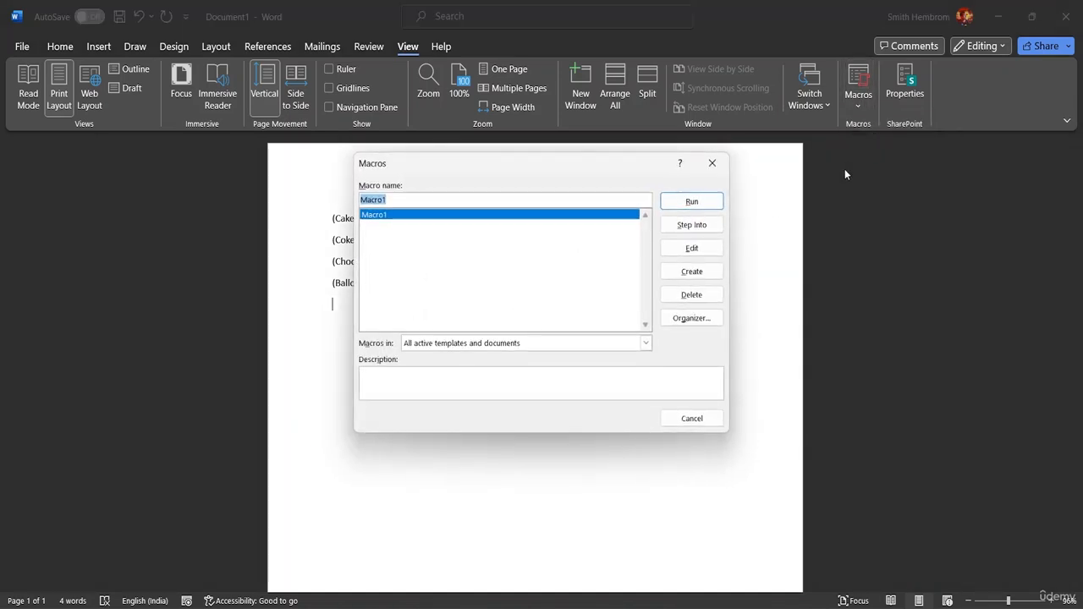
pyautogui.click(691, 295)
pyautogui.click(519, 351)
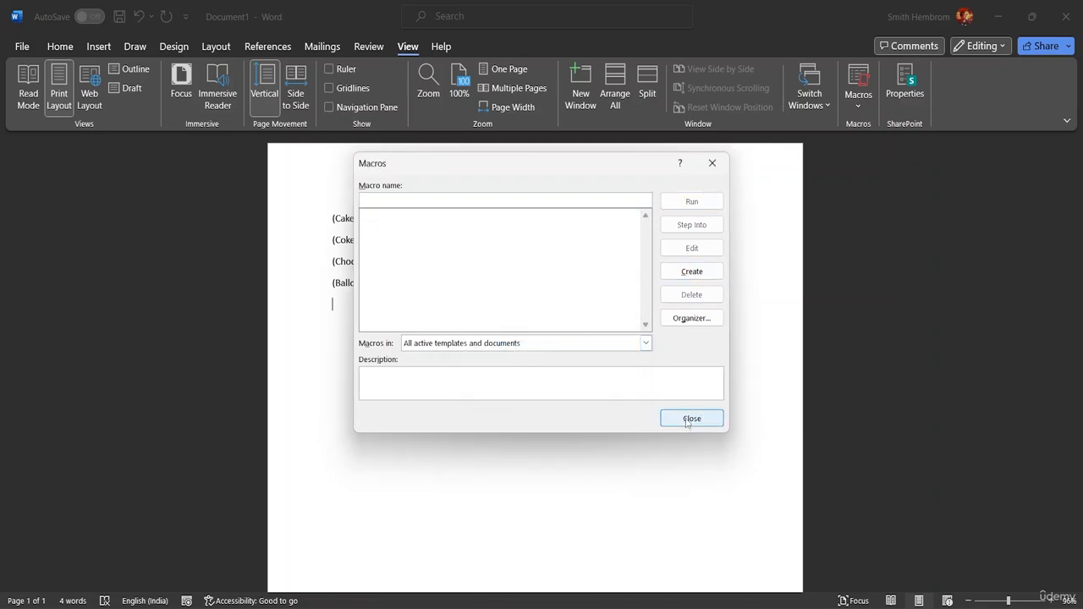
pyautogui.click(690, 418)
# Step: Delete all the bracketed words so the document is empty
pyautogui.press('BackSpace')
pyautogui.press('BackSpace')
pyautogui.press('BackSpace')
pyautogui.press('BackSpace')
pyautogui.press('BackSpace')
pyautogui.press('BackSpace')
pyautogui.press('BackSpace')
pyautogui.press('BackSpace')
pyautogui.press('BackSpace')
pyautogui.press('BackSpace')
pyautogui.press('BackSpace')
pyautogui.press('BackSpace')
pyautogui.press('BackSpace')
pyautogui.press('BackSpace')
pyautogui.press('BackSpace')
pyautogui.press('BackSpace')
pyautogui.press('BackSpace')
pyautogui.press('BackSpace')
pyautogui.press('BackSpace')
pyautogui.press('BackSpace')
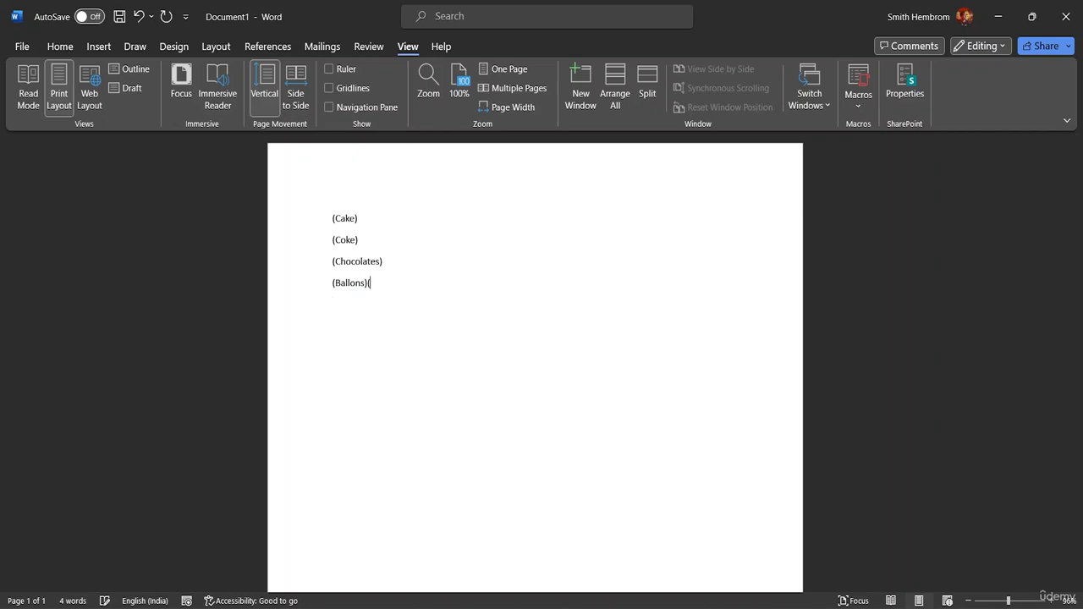
pyautogui.press('BackSpace')
pyautogui.press('BackSpace')
pyautogui.press('BackSpace')
pyautogui.press('BackSpace')
pyautogui.press('BackSpace')
pyautogui.press('BackSpace')
pyautogui.press('BackSpace')
pyautogui.press('BackSpace')
pyautogui.press('BackSpace')
pyautogui.press('BackSpace')
pyautogui.press('BackSpace')
pyautogui.press('BackSpace')
pyautogui.press('BackSpace')
pyautogui.press('BackSpace')
pyautogui.press('BackSpace')
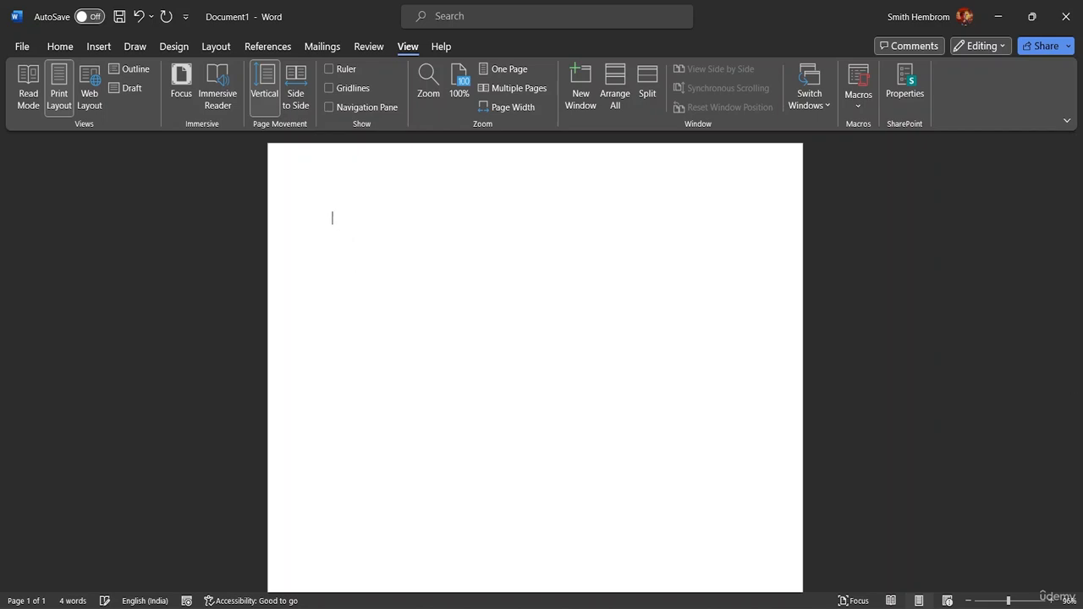